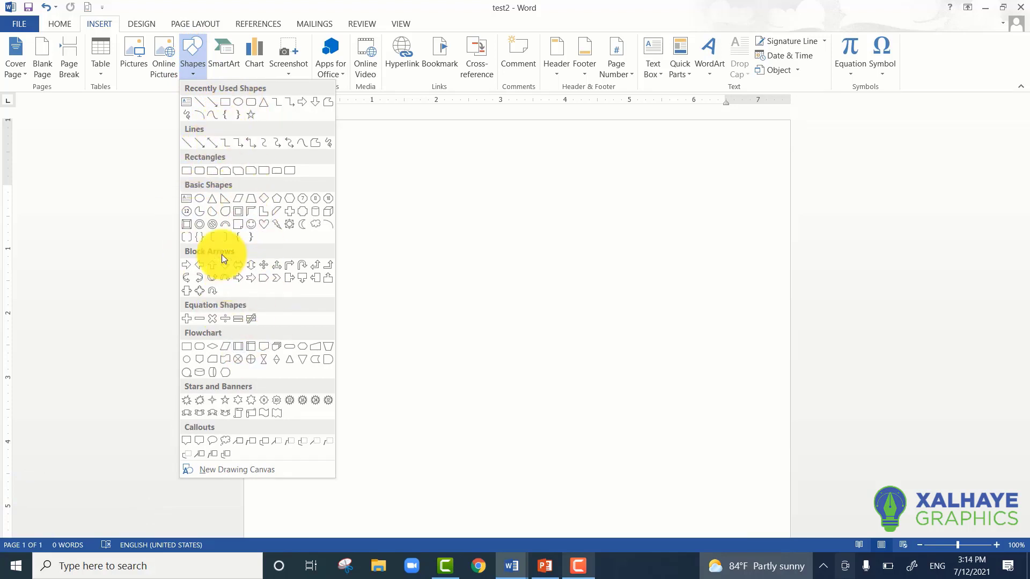
{"action": "left_click", "coordinate": [256, 224]}
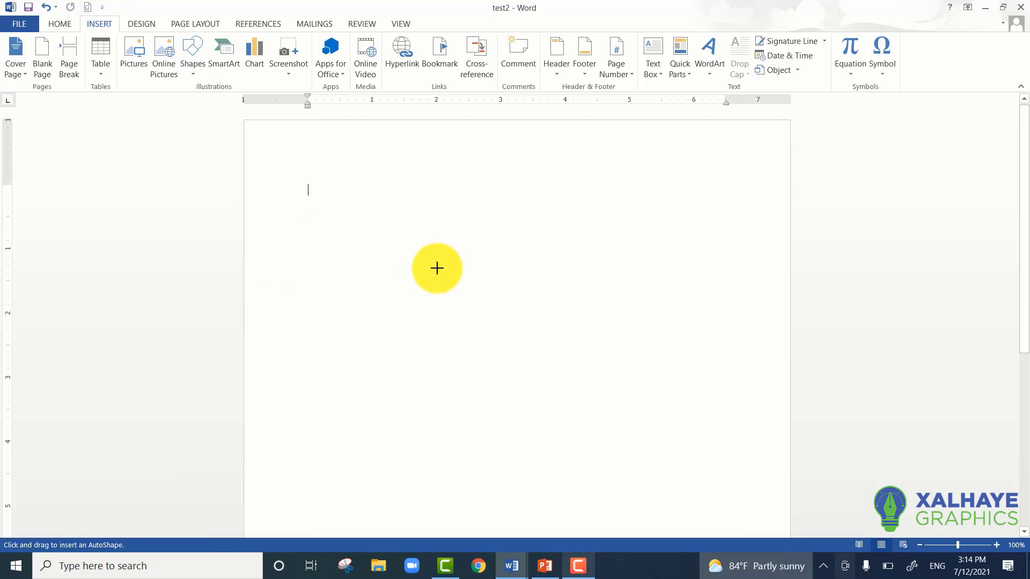
{"action": "mouse_move", "coordinate": [398, 205]}
{"action": "left_mouse_down"}
{"action": "mouse_move", "coordinate": [531, 361]}
{"action": "mouse_move", "coordinate": [658, 449]}
{"action": "left_mouse_up"}
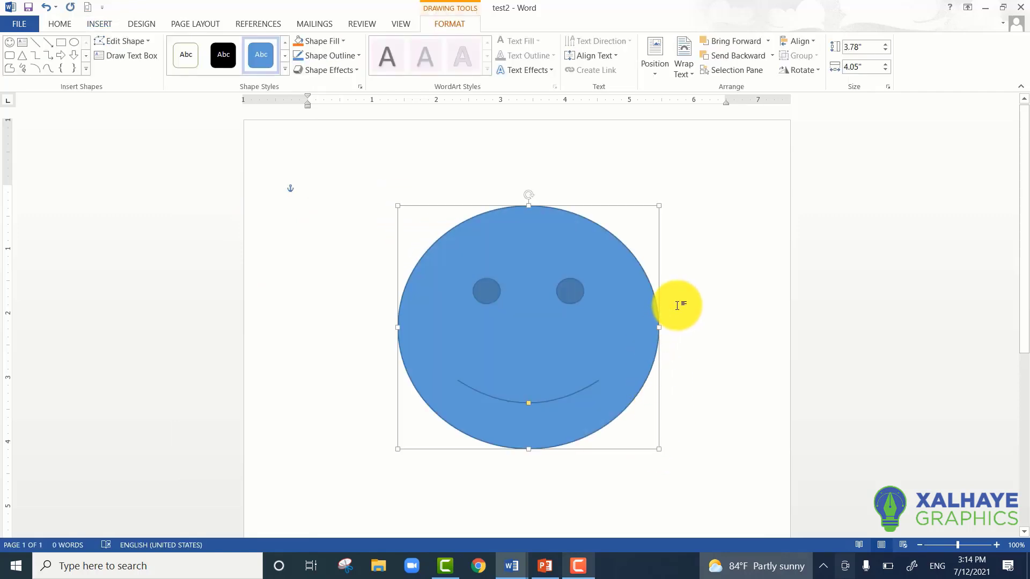
{"action": "key", "text": "ctrl+z"}
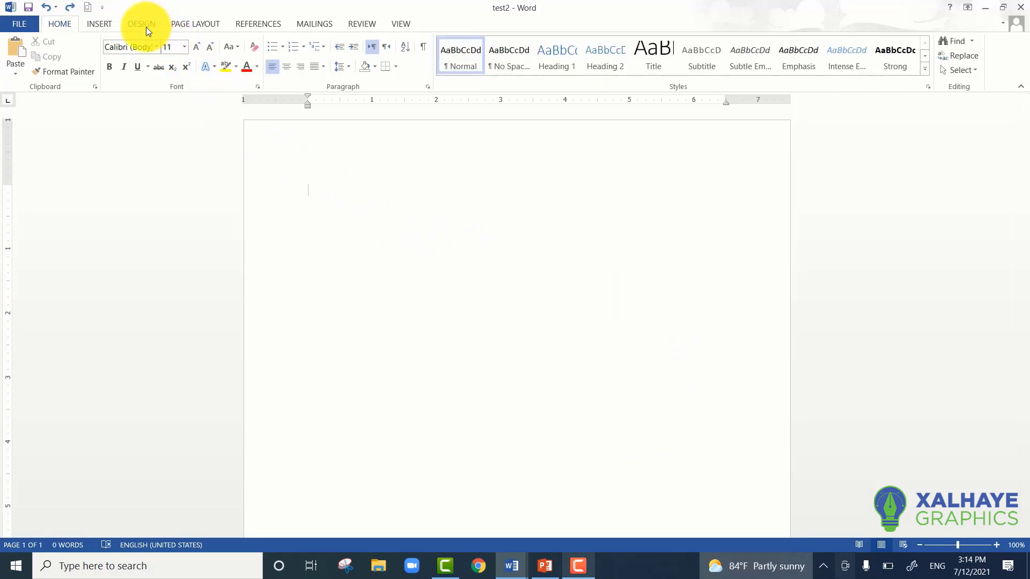
Step: Draw a smiley face shape about 2.53" high and 2.53" wide near the middle of the page
{"action": "left_click", "coordinate": [84, 27]}
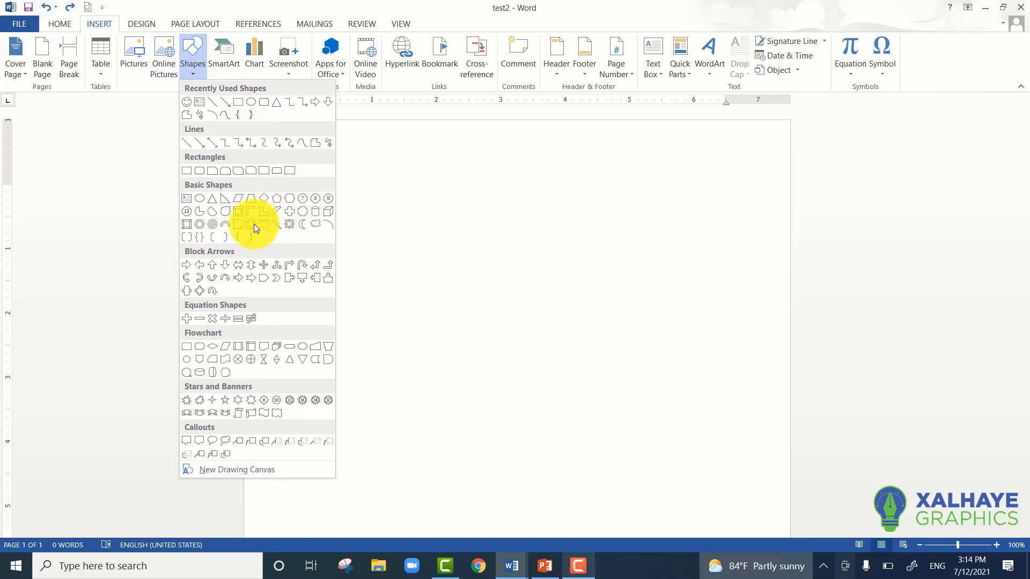
{"action": "left_click", "coordinate": [253, 224]}
{"action": "mouse_move", "coordinate": [408, 223]}
{"action": "left_mouse_down"}
{"action": "mouse_move", "coordinate": [669, 474]}
{"action": "mouse_move", "coordinate": [574, 359]}
{"action": "mouse_move", "coordinate": [572, 385]}
{"action": "left_mouse_up"}
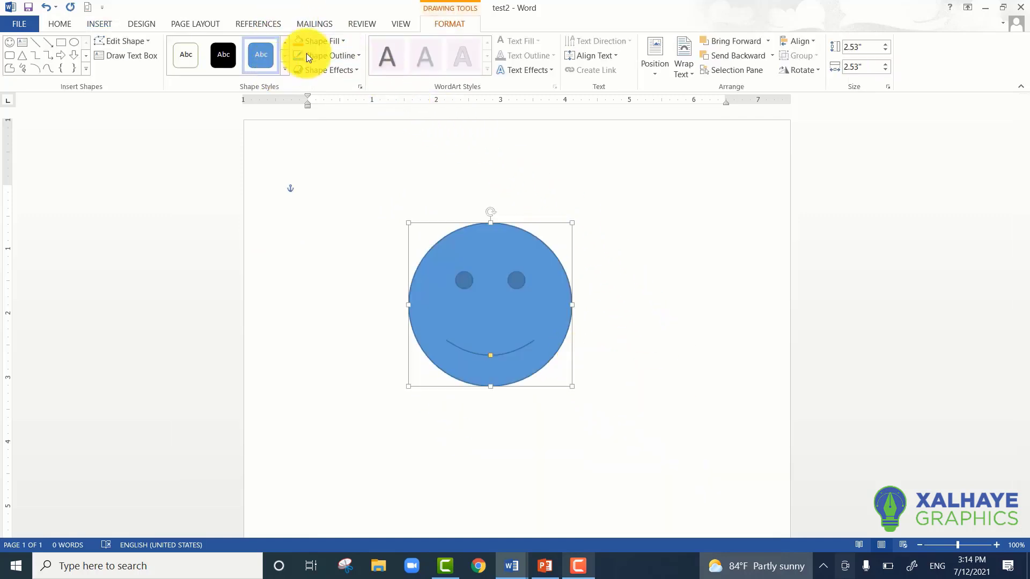
Step: Fill the smiley face with gold and give it a light gray outline
{"action": "left_click", "coordinate": [338, 41]}
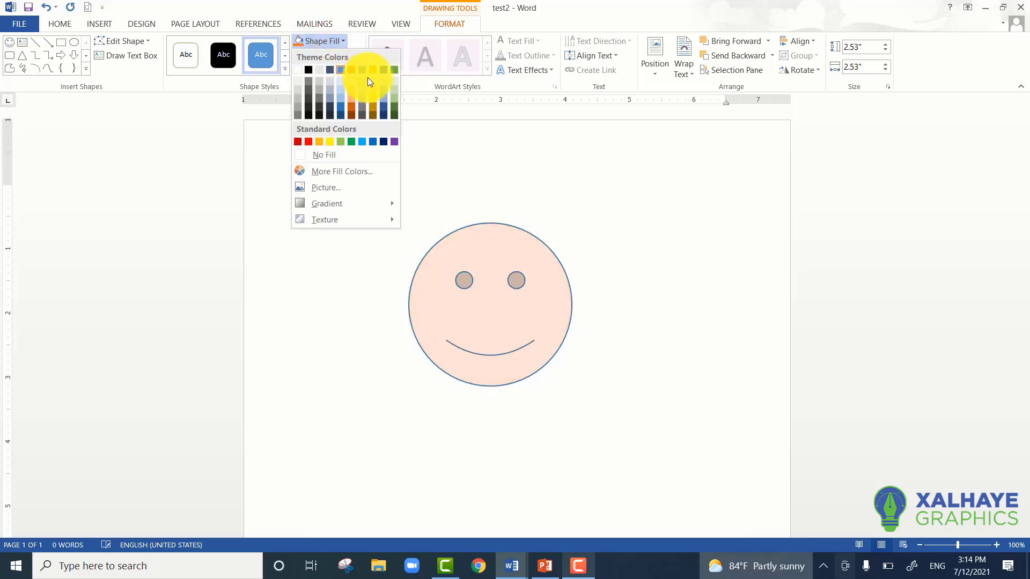
{"action": "left_click", "coordinate": [374, 69]}
{"action": "left_click", "coordinate": [490, 240]}
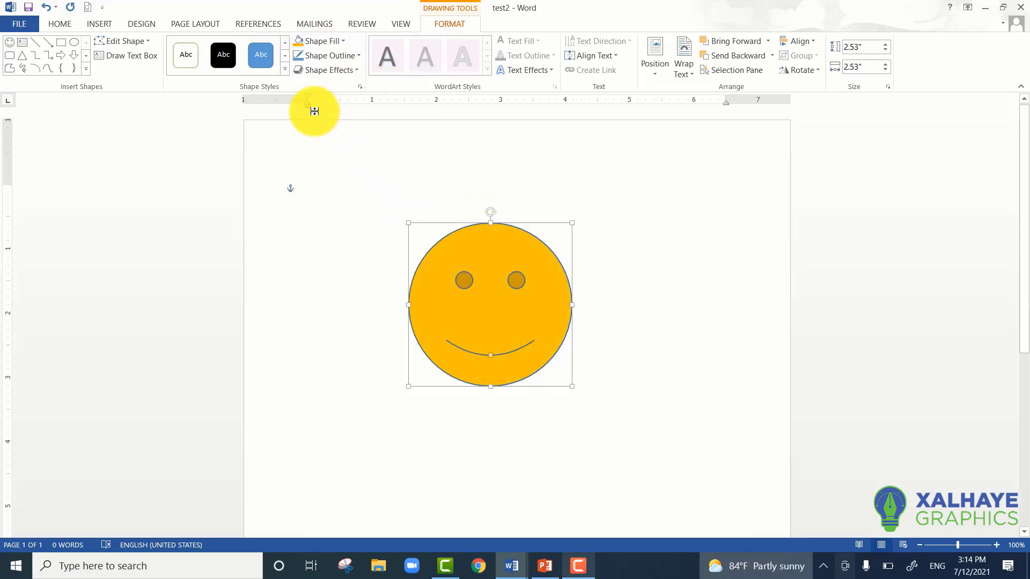
{"action": "left_click", "coordinate": [322, 53]}
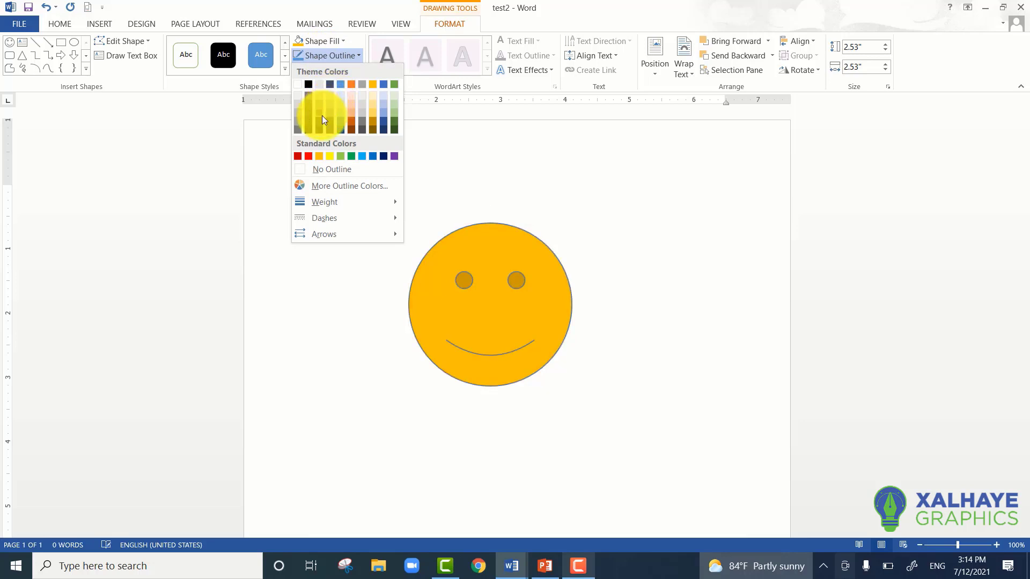
{"action": "left_click", "coordinate": [345, 86]}
Step: Add an outer shadow offset toward the lower right to the smiley face
{"action": "left_click", "coordinate": [318, 68]}
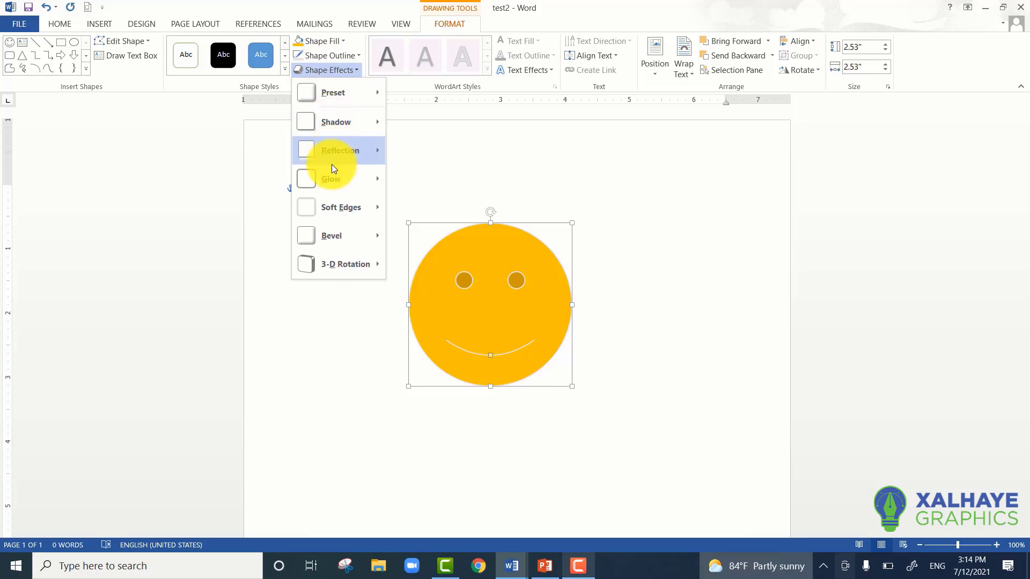
{"action": "mouse_move", "coordinate": [342, 122]}
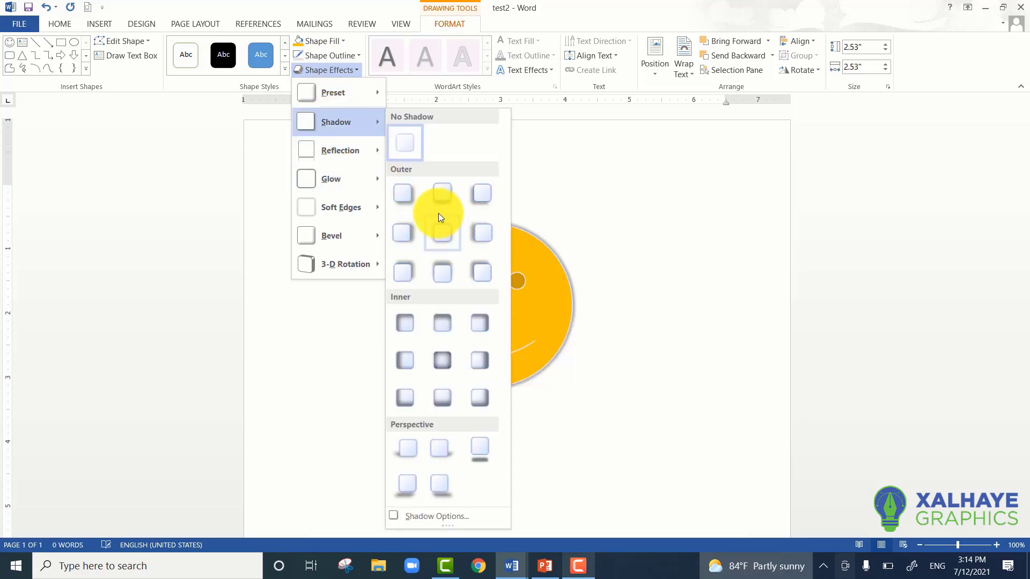
{"action": "left_click", "coordinate": [412, 200]}
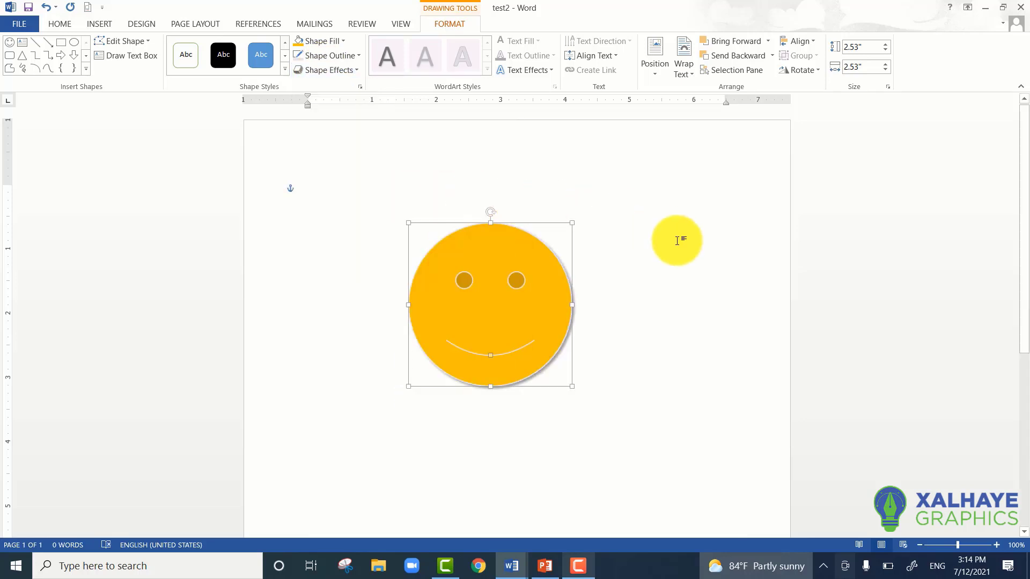
{"action": "left_click", "coordinate": [678, 239]}
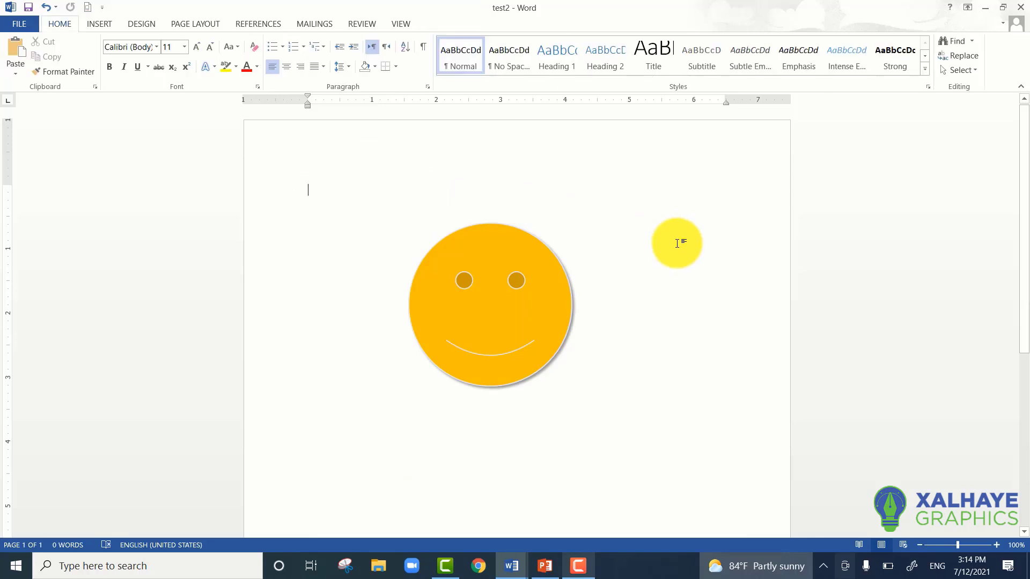
Step: Move the smiley face straight up to near the top edge of the page
{"action": "left_click", "coordinate": [542, 293]}
{"action": "left_click", "coordinate": [617, 252]}
{"action": "left_click", "coordinate": [540, 285]}
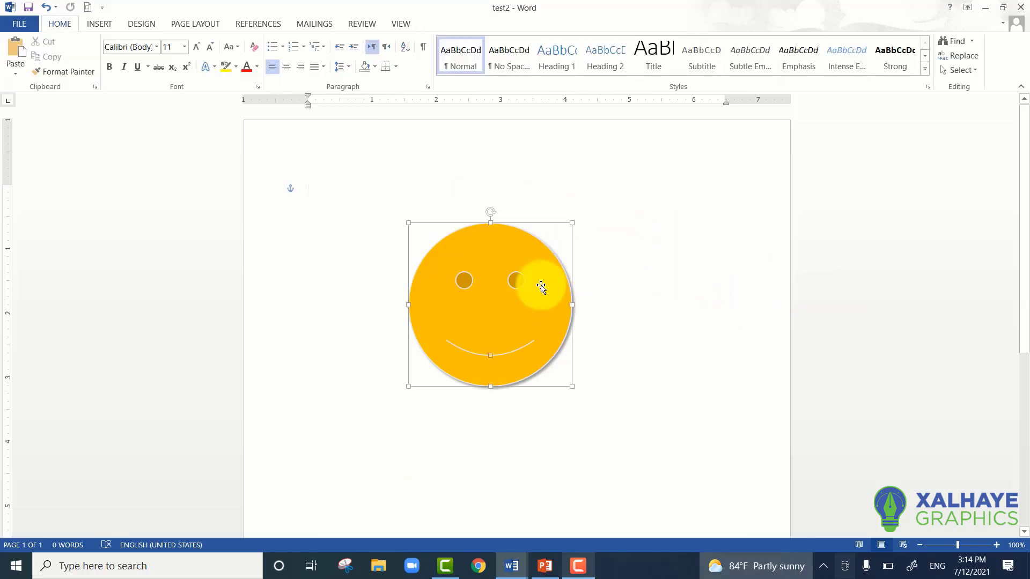
{"action": "left_click_drag", "start_coordinate": [540, 285], "coordinate": [541, 206]}
{"action": "left_click", "coordinate": [685, 229]}
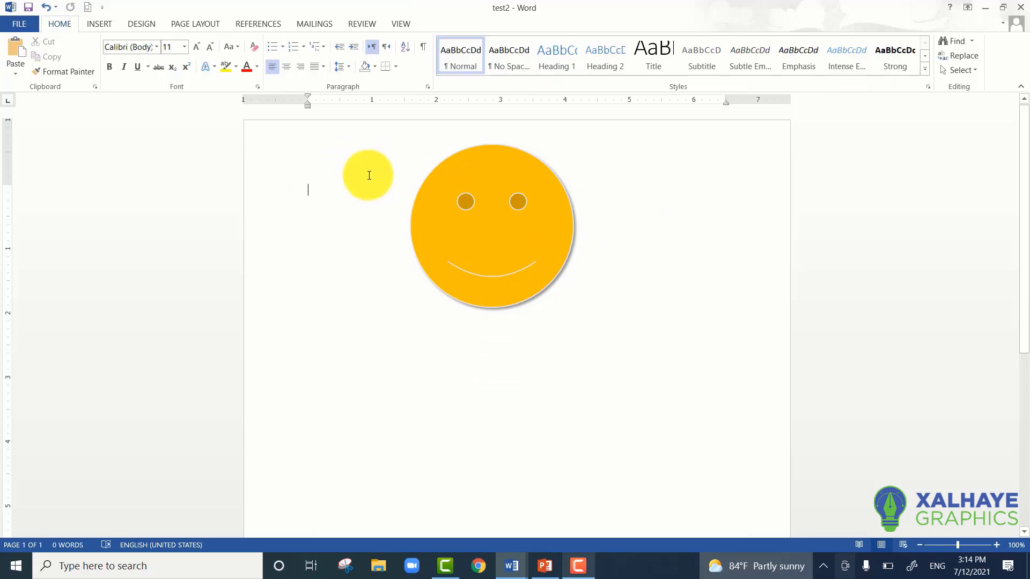
{"action": "left_click", "coordinate": [518, 219]}
{"action": "left_click", "coordinate": [506, 333]}
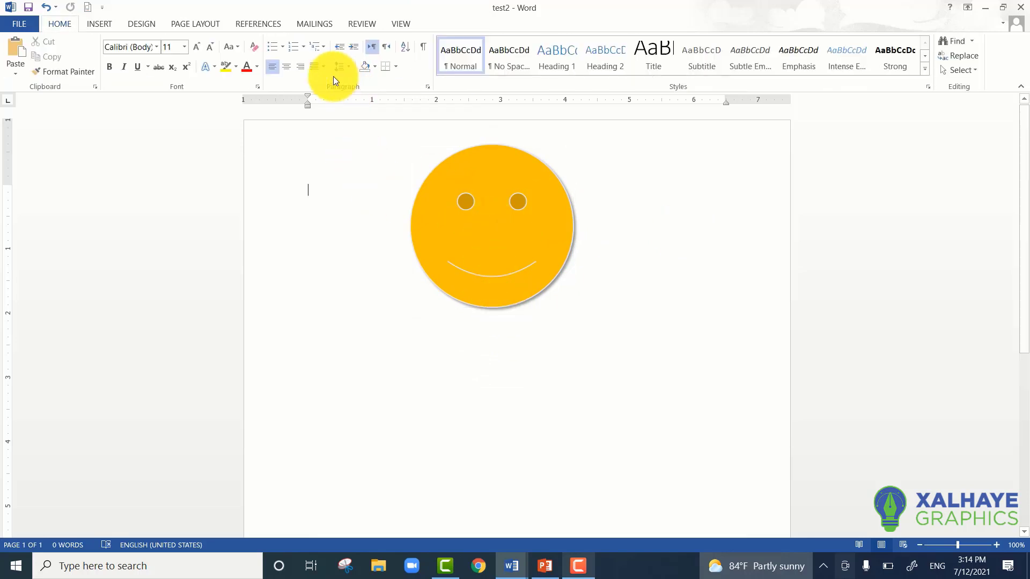
Step: Draw an elbow connector about 1.73" high and 1.73" wide below the smiley face, toward its left
{"action": "left_click", "coordinate": [111, 22]}
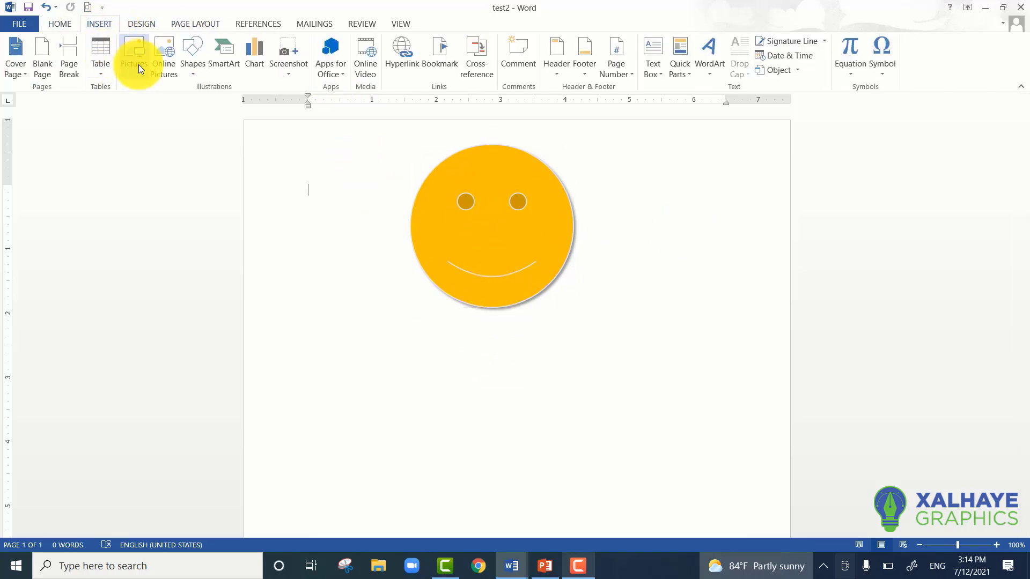
{"action": "left_click", "coordinate": [195, 70]}
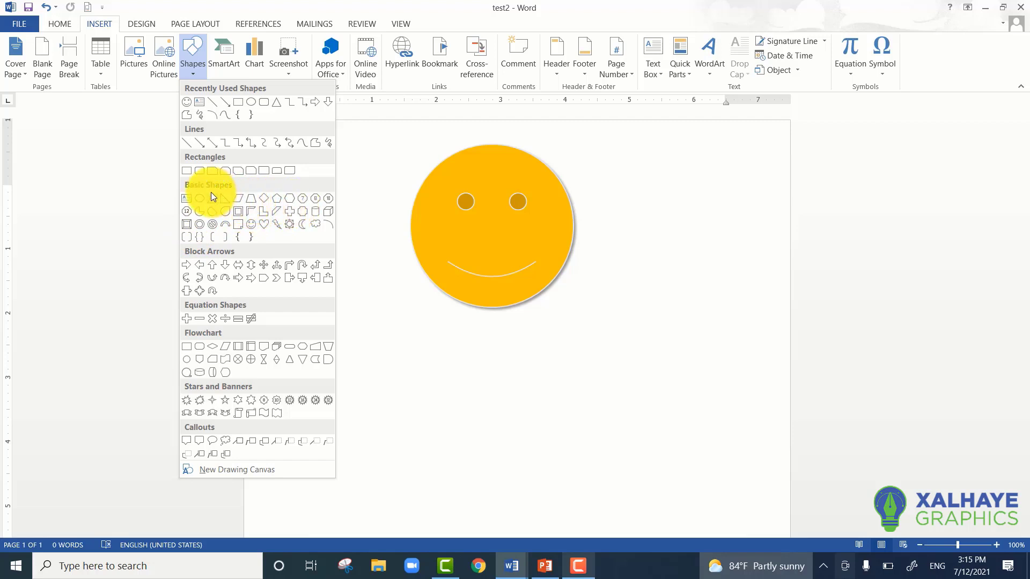
{"action": "left_click", "coordinate": [221, 143]}
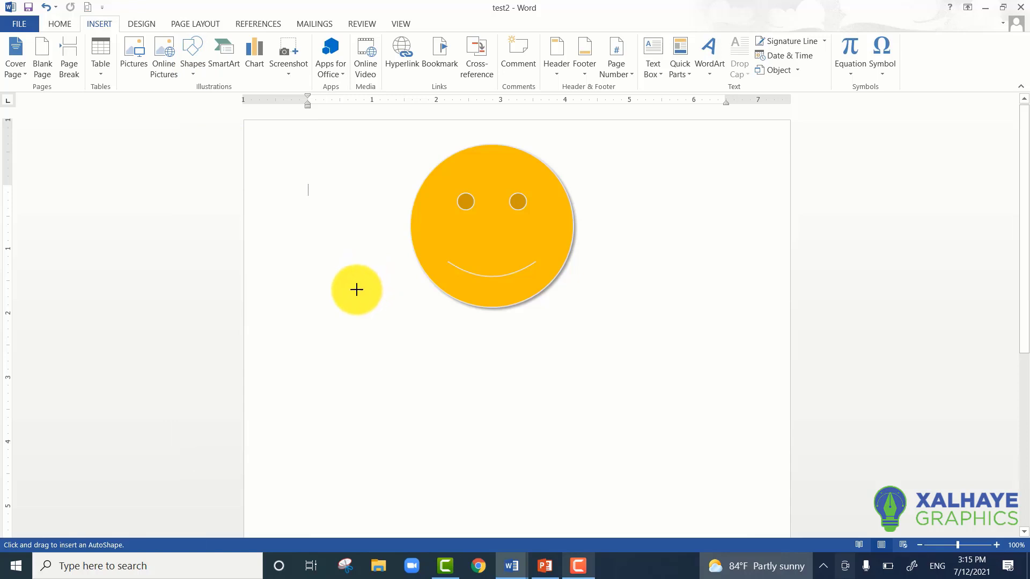
{"action": "mouse_move", "coordinate": [370, 339]}
{"action": "left_mouse_down"}
{"action": "mouse_move", "coordinate": [558, 461]}
{"action": "mouse_move", "coordinate": [480, 362]}
{"action": "left_mouse_up"}
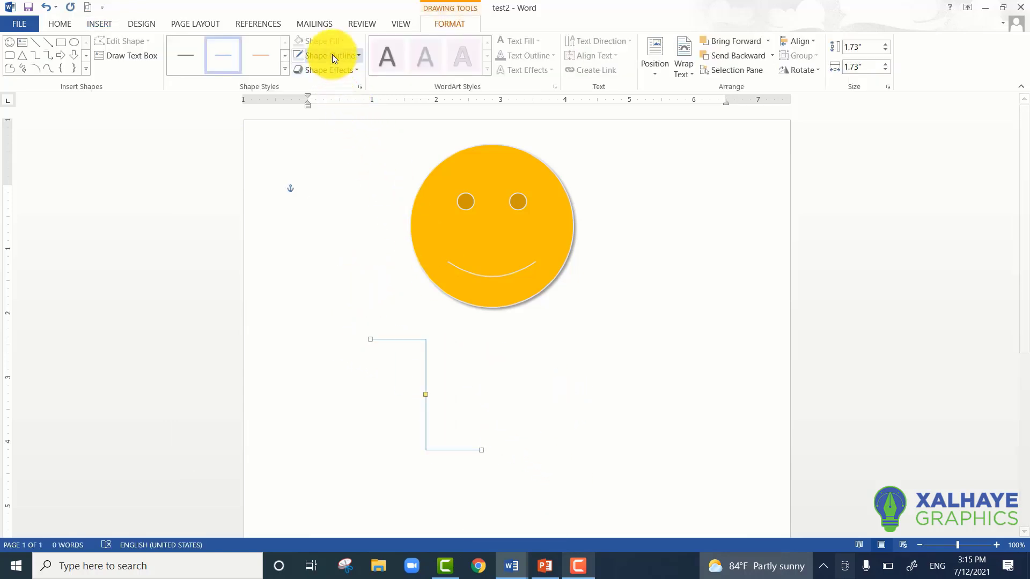
Step: Give the elbow connector a thick blue preset line style, trying the darker blue one before settling on the lighter blue
{"action": "left_click", "coordinate": [284, 69]}
{"action": "left_click", "coordinate": [372, 129]}
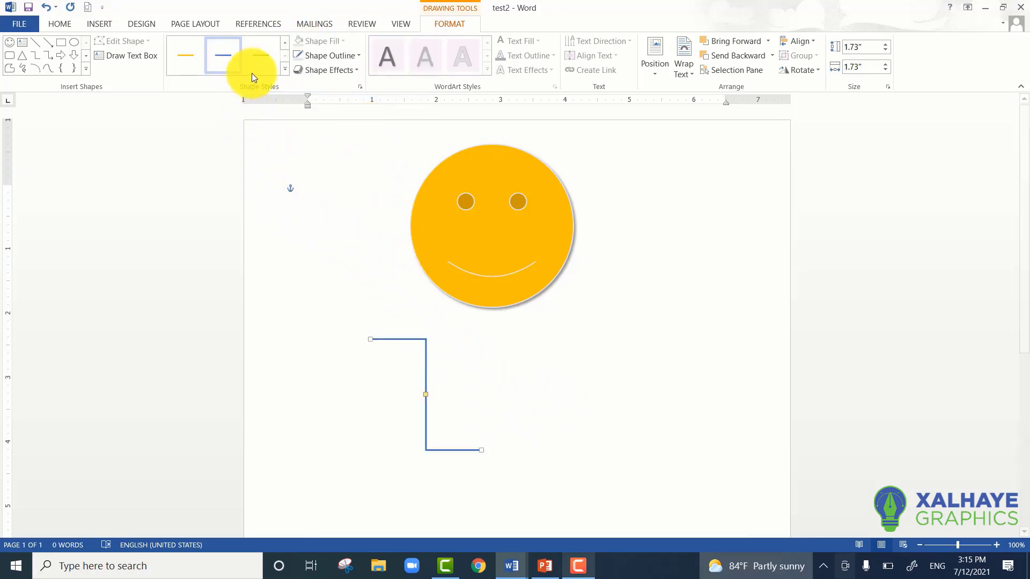
{"action": "left_click", "coordinate": [280, 68]}
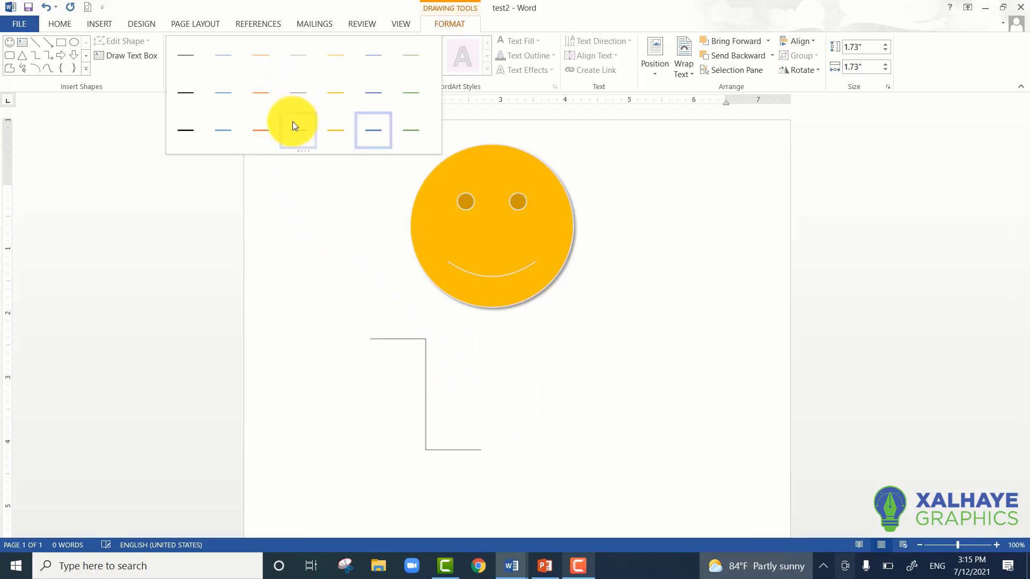
{"action": "left_click", "coordinate": [234, 125]}
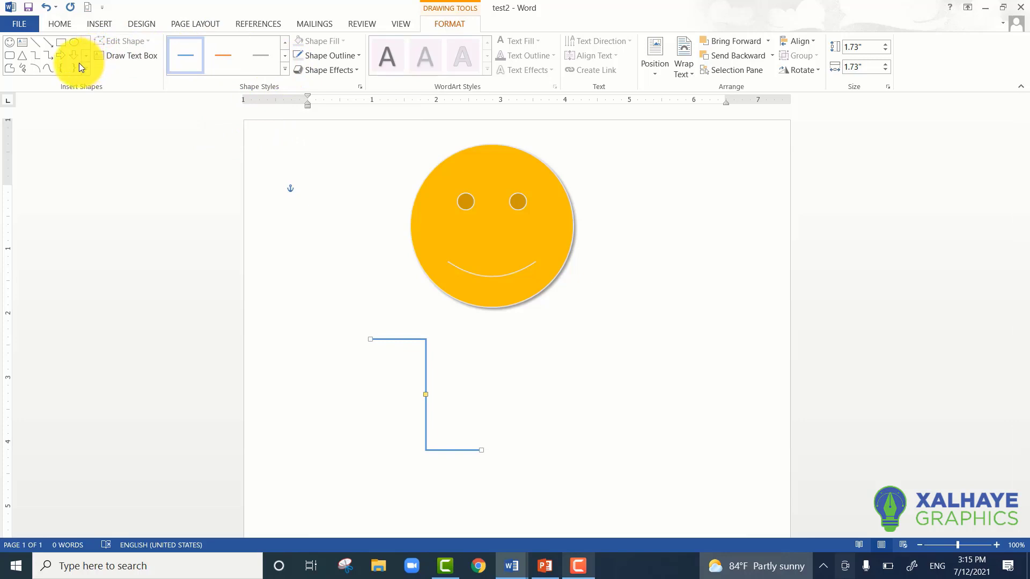
Step: Draw a right block arrow about 1.37" high and 2.76" wide and place it beside the connector, under the smiley face
{"action": "left_click", "coordinate": [65, 54]}
{"action": "left_click_drag", "start_coordinate": [510, 343], "coordinate": [688, 431]}
{"action": "left_click_drag", "start_coordinate": [605, 371], "coordinate": [544, 342]}
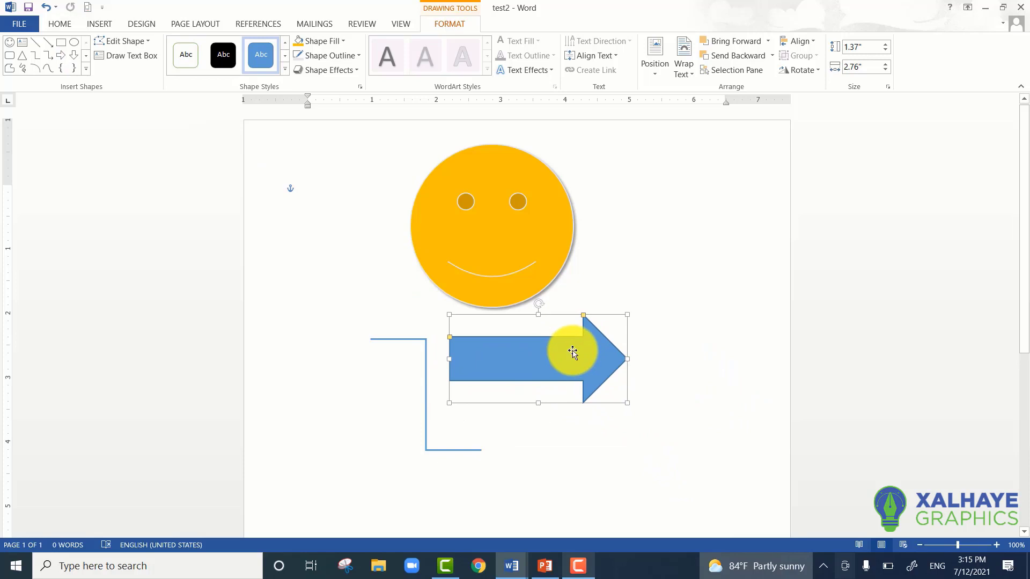
Step: Fill the block arrow with the darker theme blue and remove its outline
{"action": "left_click", "coordinate": [311, 40]}
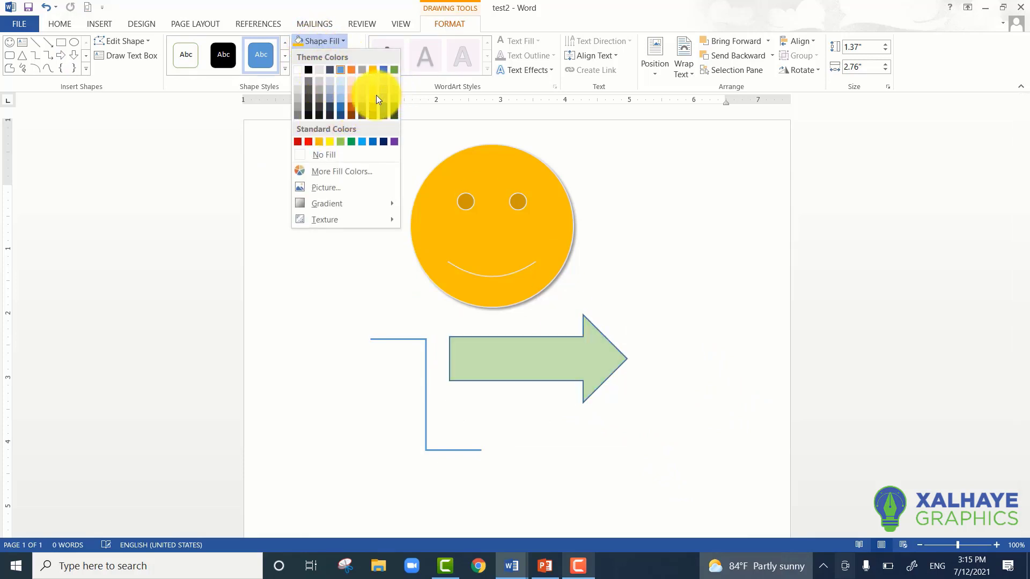
{"action": "left_click", "coordinate": [380, 71]}
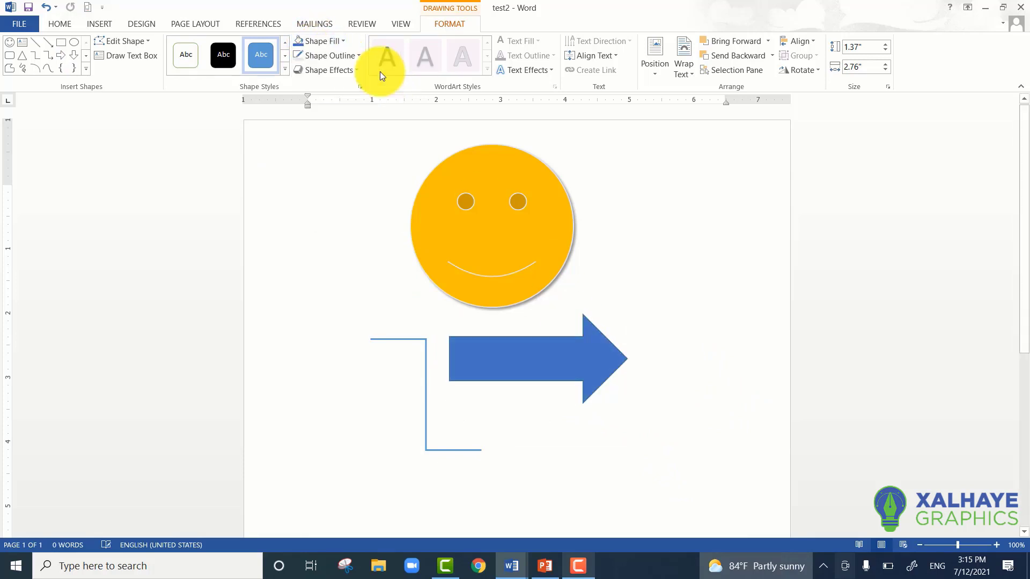
{"action": "left_click", "coordinate": [353, 55]}
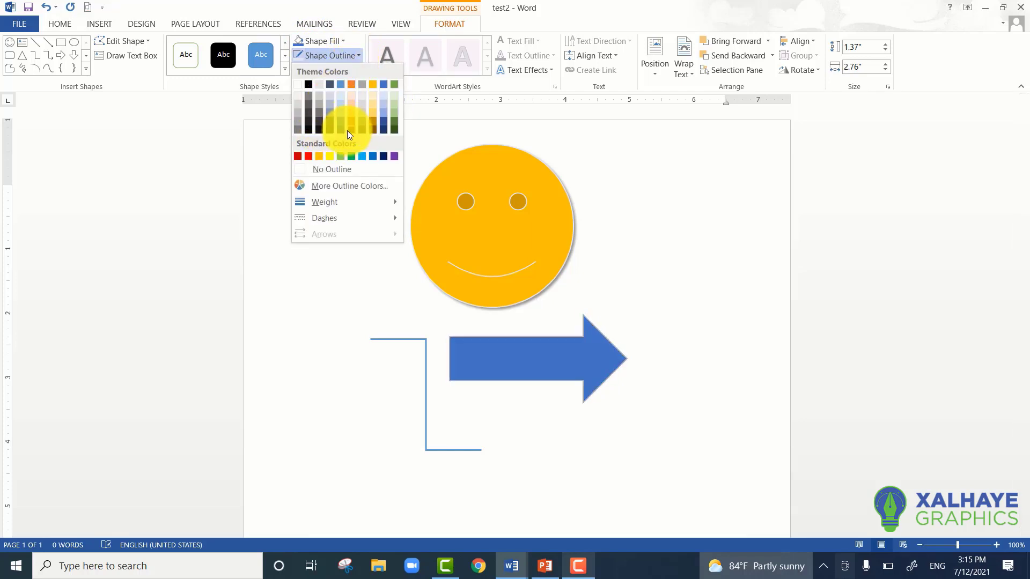
{"action": "left_click", "coordinate": [337, 169]}
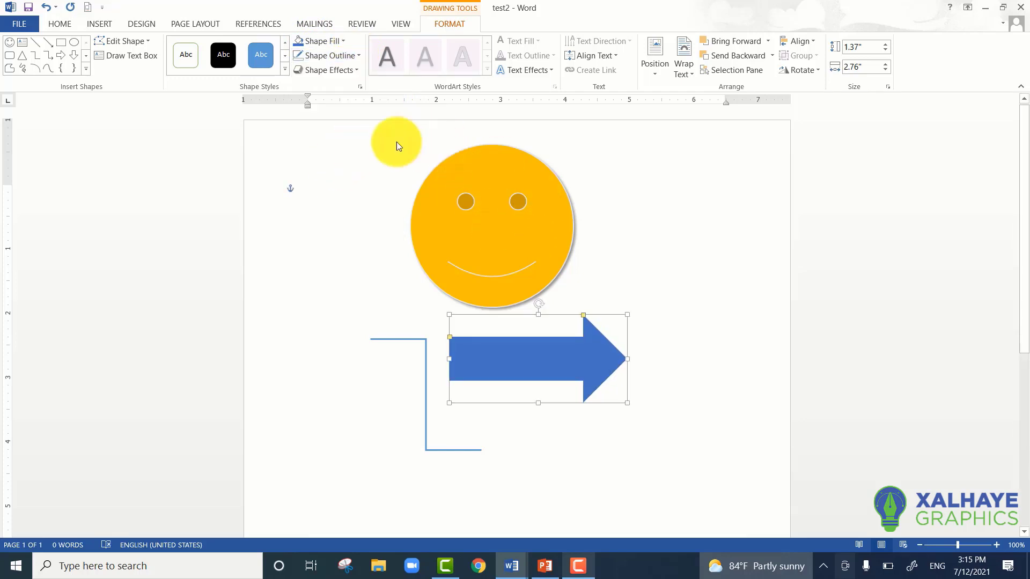
Step: Try the smiley face with no outline, and give it a white outline instead
{"action": "left_click", "coordinate": [467, 208]}
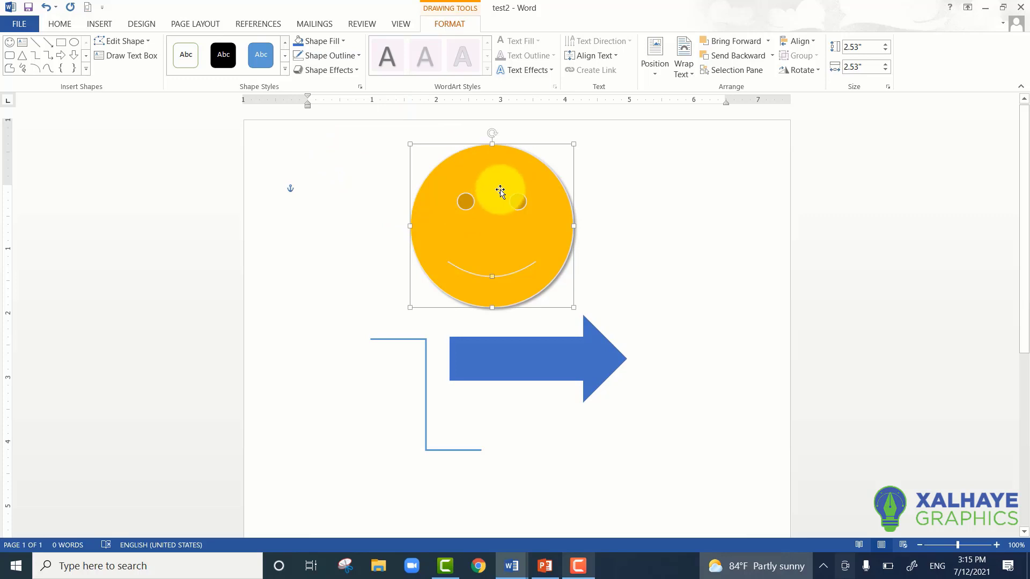
{"action": "left_click", "coordinate": [327, 54]}
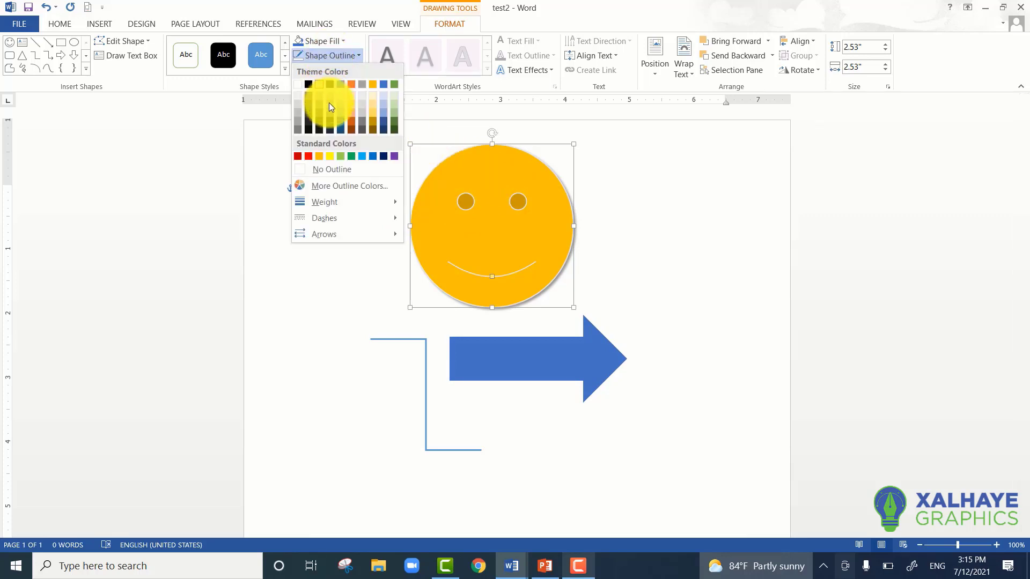
{"action": "left_click", "coordinate": [330, 169]}
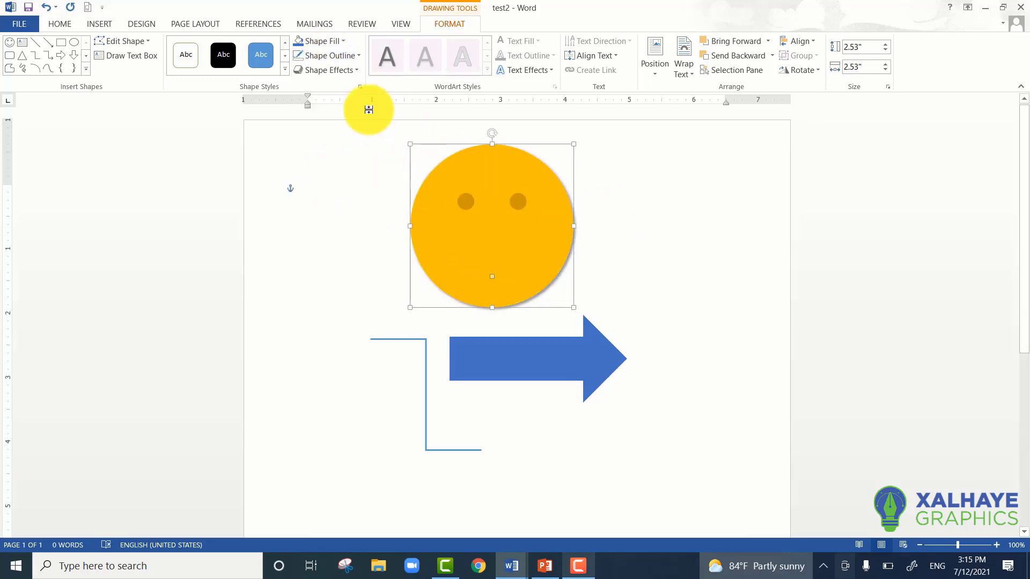
{"action": "left_click", "coordinate": [330, 60]}
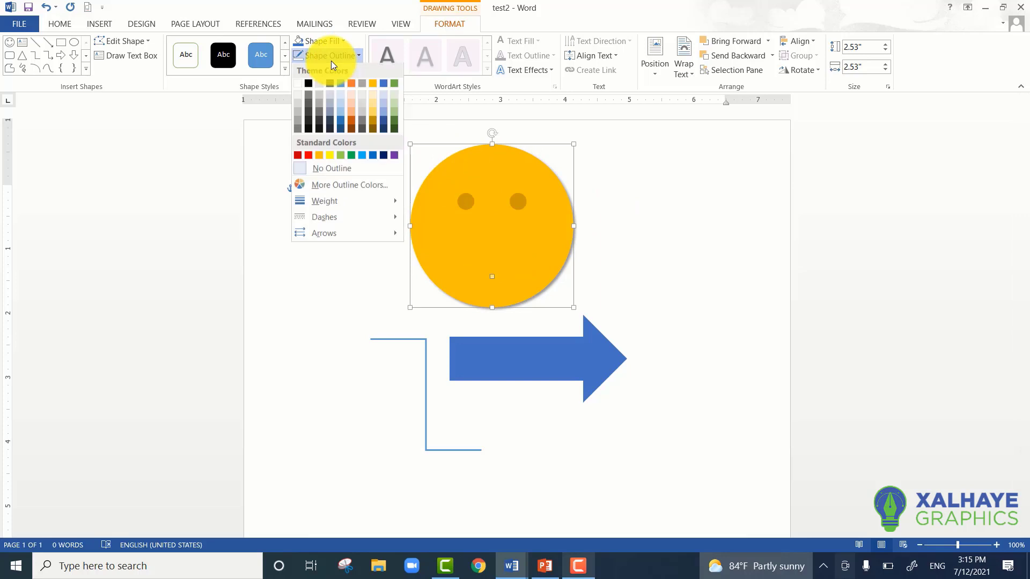
{"action": "left_click", "coordinate": [301, 85]}
{"action": "left_click", "coordinate": [612, 210]}
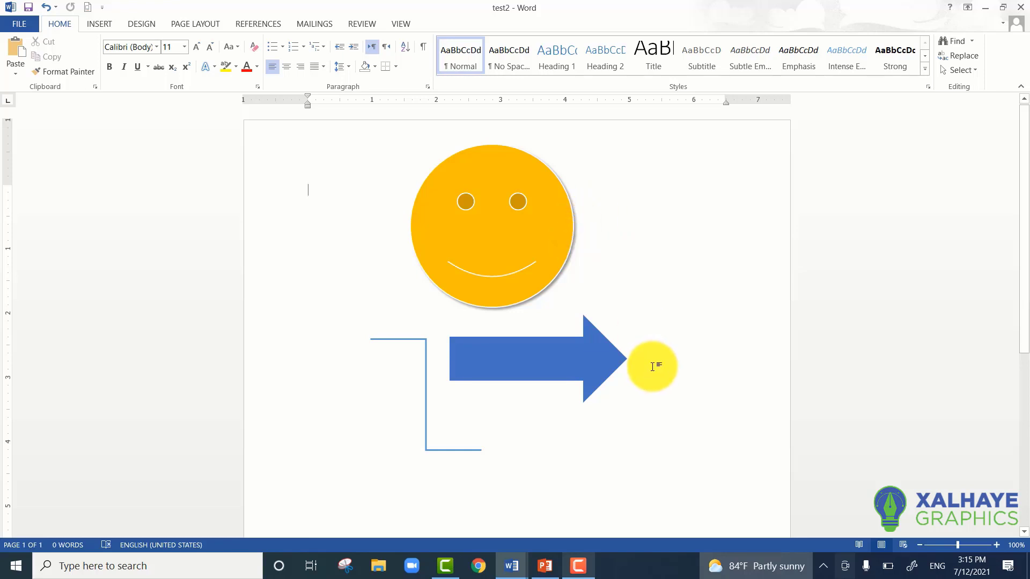
Step: Insert a Vertical Box List SmartArt graphic from the List category after browsing the Process and List layouts
{"action": "scroll", "coordinate": [655, 363], "scroll_direction": "down", "scroll_amount": 6}
{"action": "scroll", "coordinate": [519, 326], "scroll_direction": "up", "scroll_amount": 4}
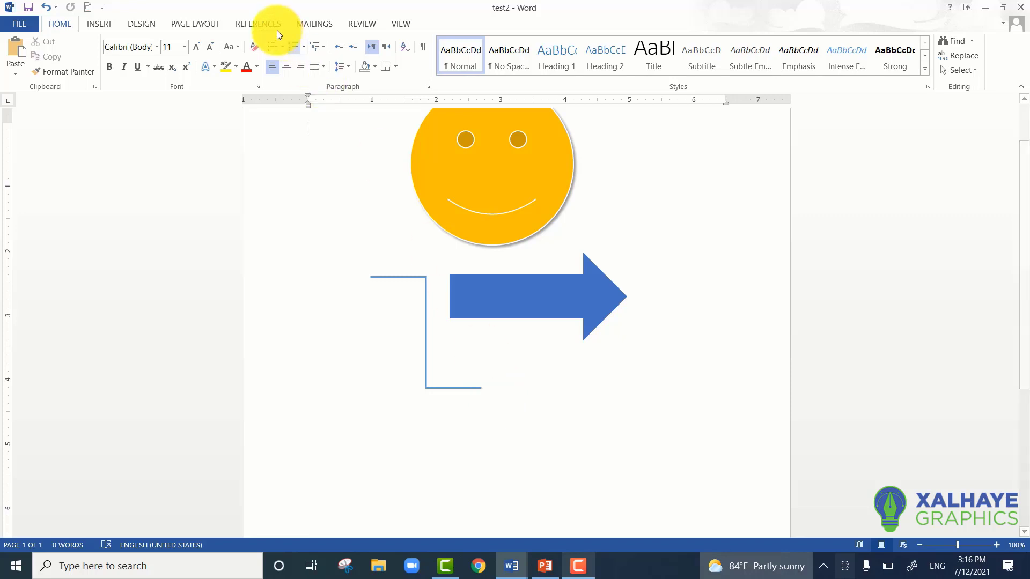
{"action": "left_click", "coordinate": [102, 25]}
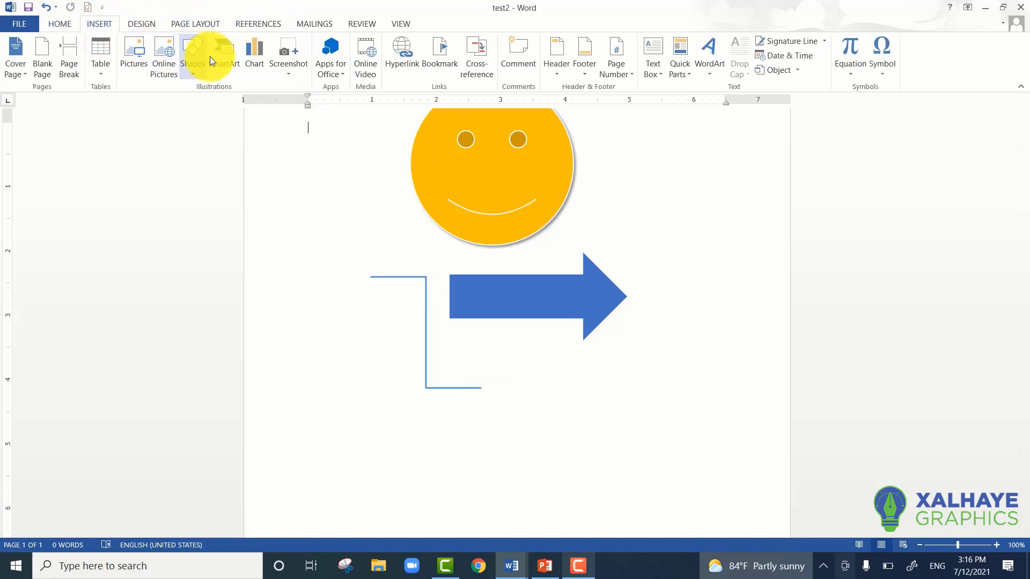
{"action": "left_click", "coordinate": [222, 70]}
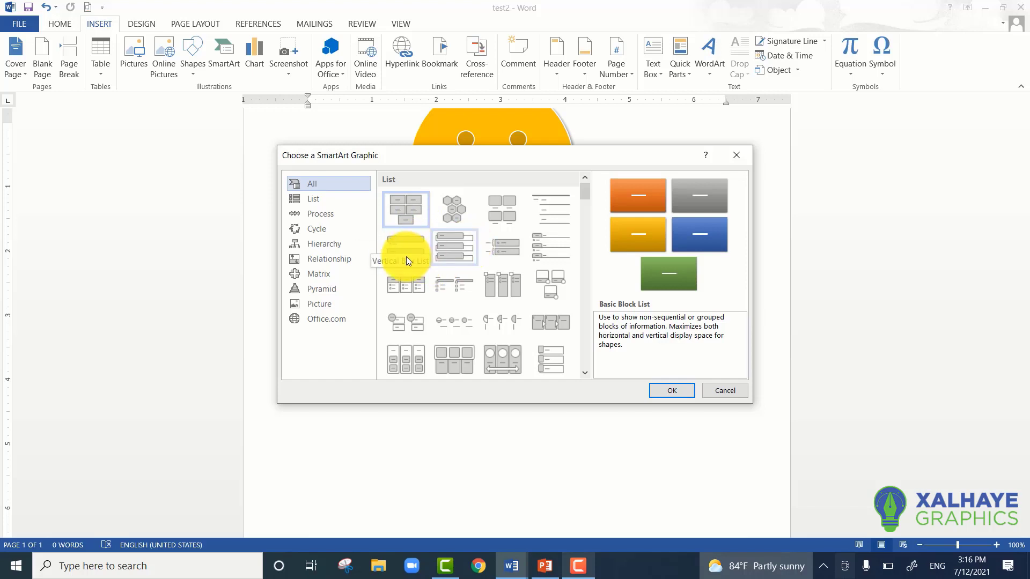
{"action": "left_click", "coordinate": [308, 198]}
{"action": "left_click", "coordinate": [310, 213]}
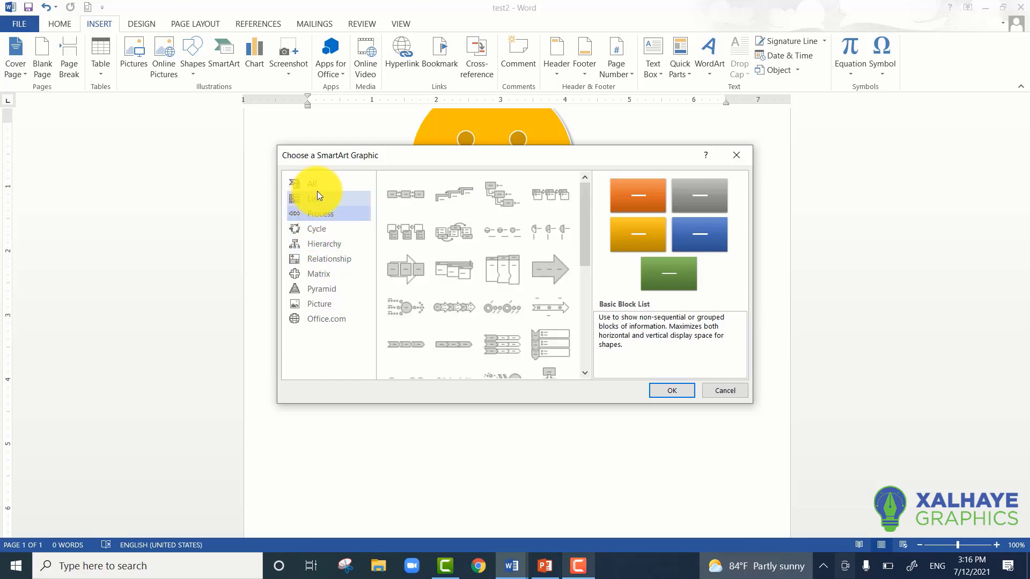
{"action": "left_click", "coordinate": [317, 192]}
{"action": "scroll", "coordinate": [504, 246], "scroll_direction": "down", "scroll_amount": 3}
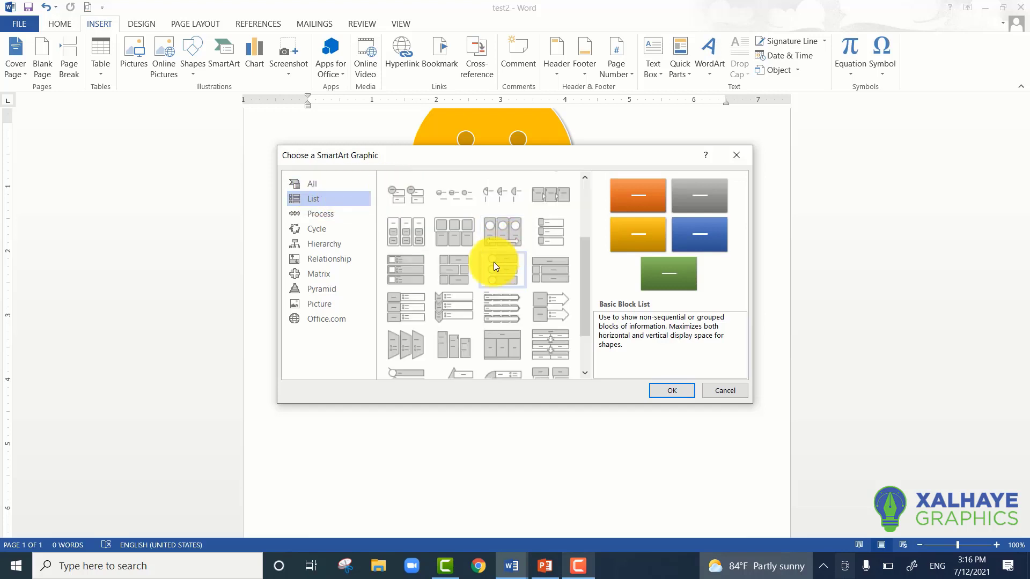
{"action": "scroll", "coordinate": [485, 262], "scroll_direction": "up", "scroll_amount": 3}
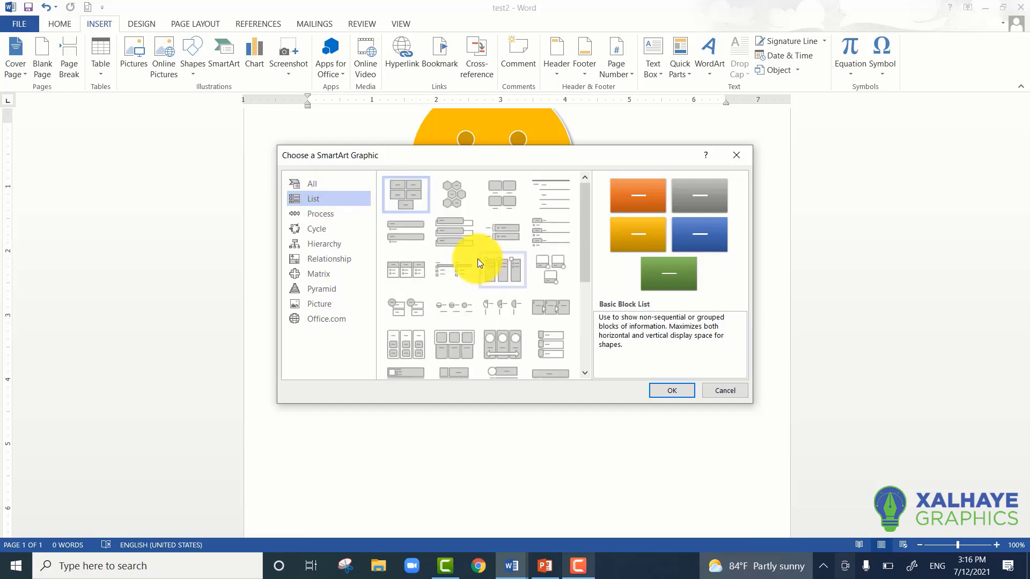
{"action": "left_click", "coordinate": [452, 230]}
{"action": "left_click", "coordinate": [671, 391]}
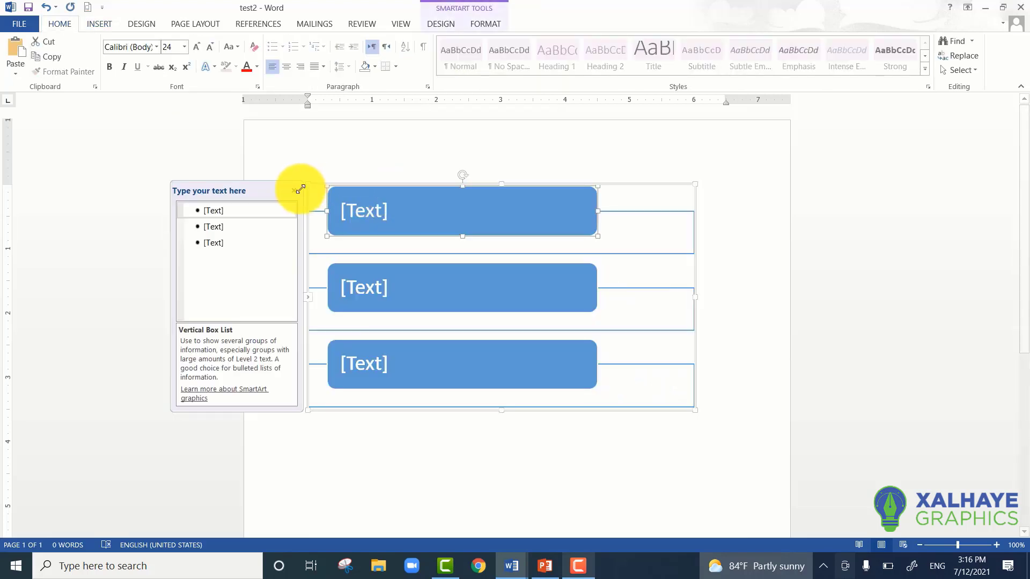
Step: Fill the three SmartArt entries with A, B and C, and close the text pane
{"action": "left_click", "coordinate": [251, 216]}
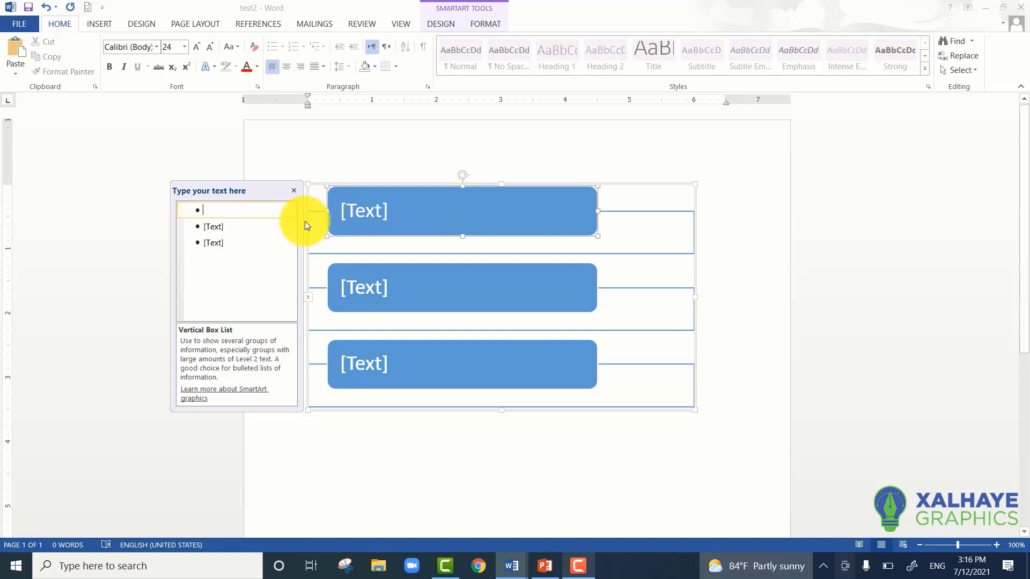
{"action": "type", "text": "A"}
{"action": "left_click", "coordinate": [217, 227]}
{"action": "type", "text": "B"}
{"action": "left_click", "coordinate": [218, 246]}
{"action": "type", "text": "C"}
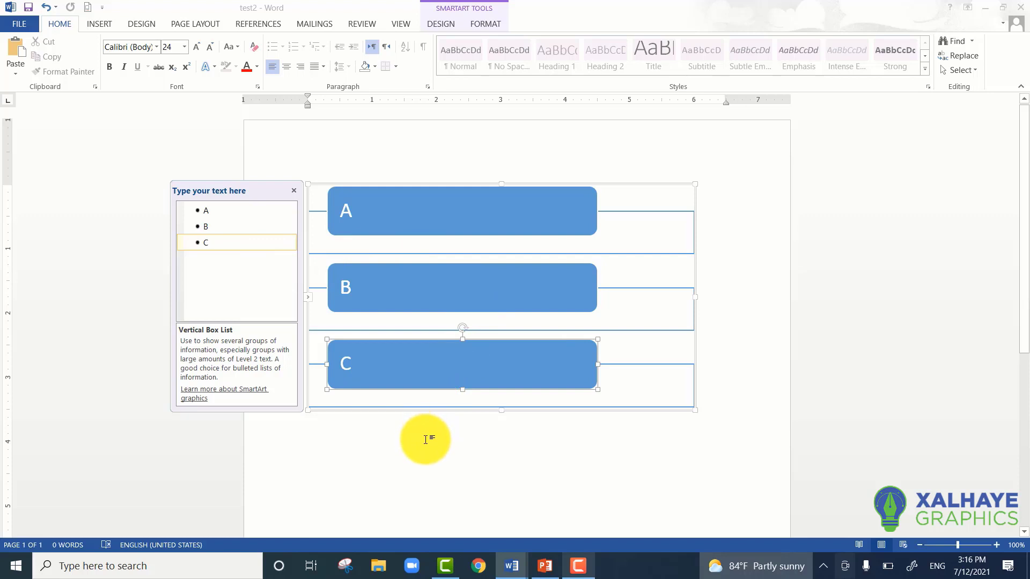
{"action": "left_click", "coordinate": [298, 190]}
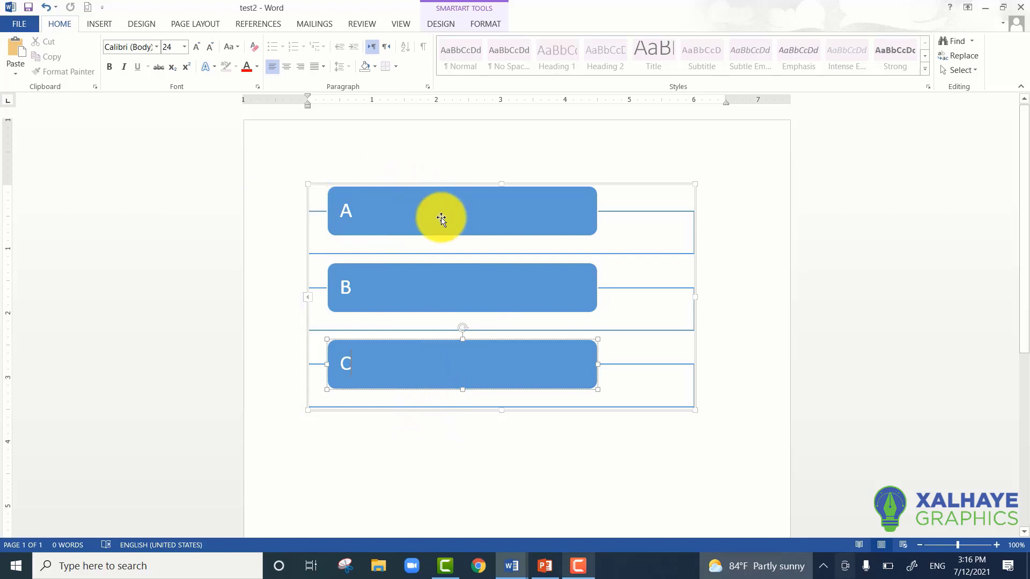
{"action": "left_click", "coordinate": [417, 128]}
{"action": "left_click", "coordinate": [418, 194]}
{"action": "left_click", "coordinate": [407, 259]}
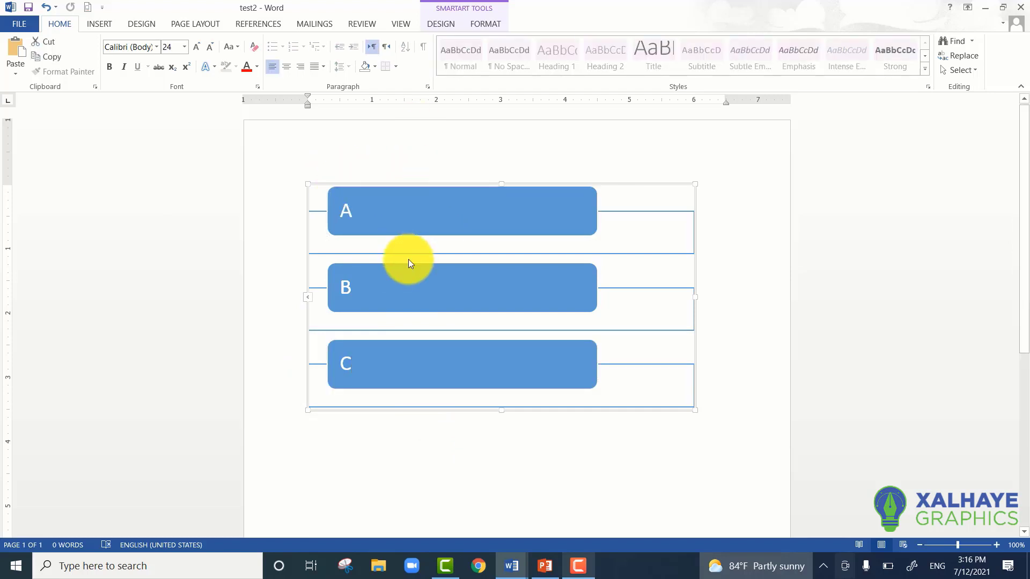
{"action": "left_click", "coordinate": [413, 284]}
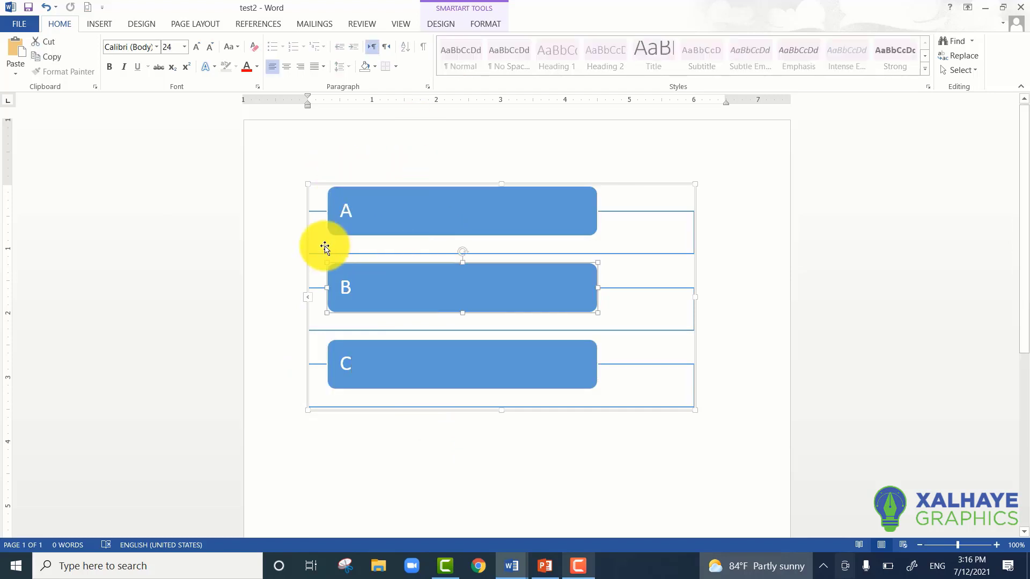
{"action": "left_click", "coordinate": [308, 194]}
{"action": "left_click", "coordinate": [304, 197]}
{"action": "left_click", "coordinate": [314, 225]}
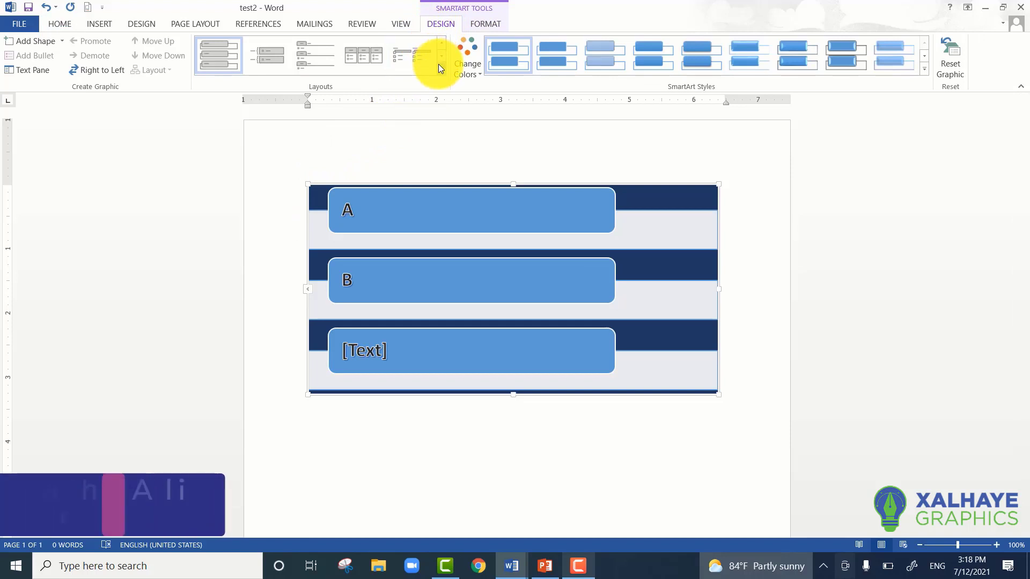
Step: Try a picture list layout on the SmartArt graphic and undo the layout change
{"action": "left_click", "coordinate": [439, 67]}
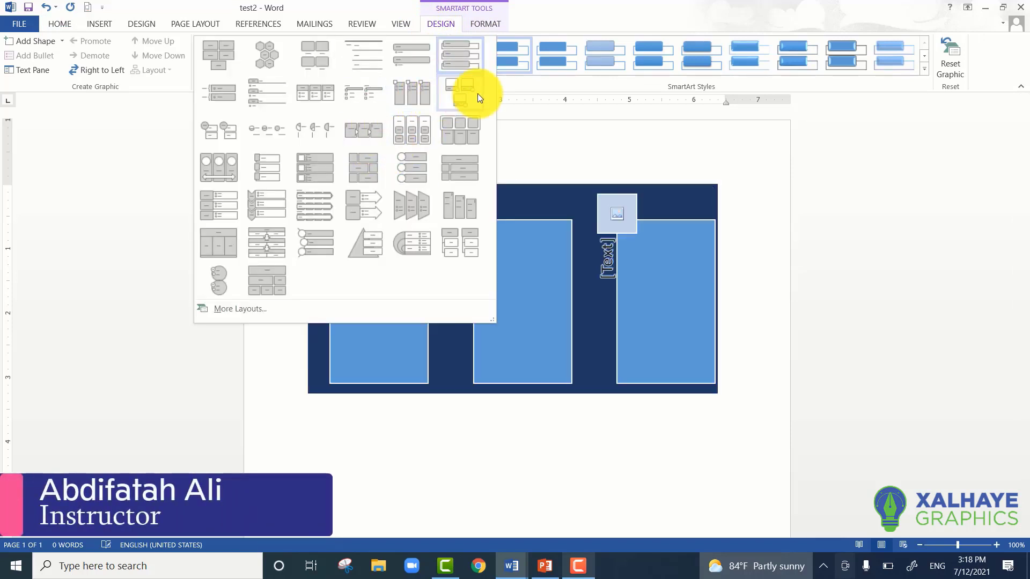
{"action": "left_click", "coordinate": [439, 96]}
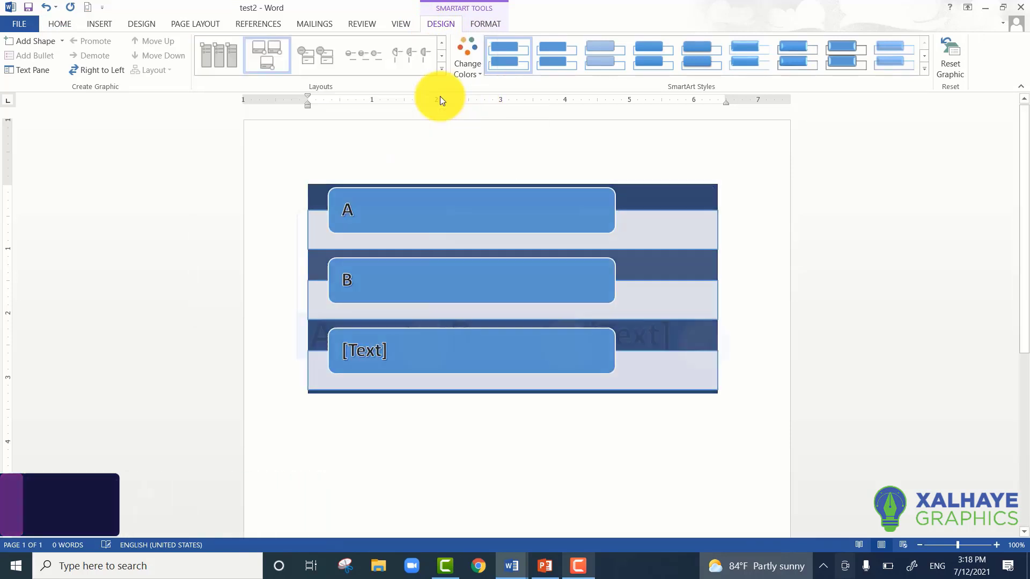
{"action": "key", "text": "ctrl+z"}
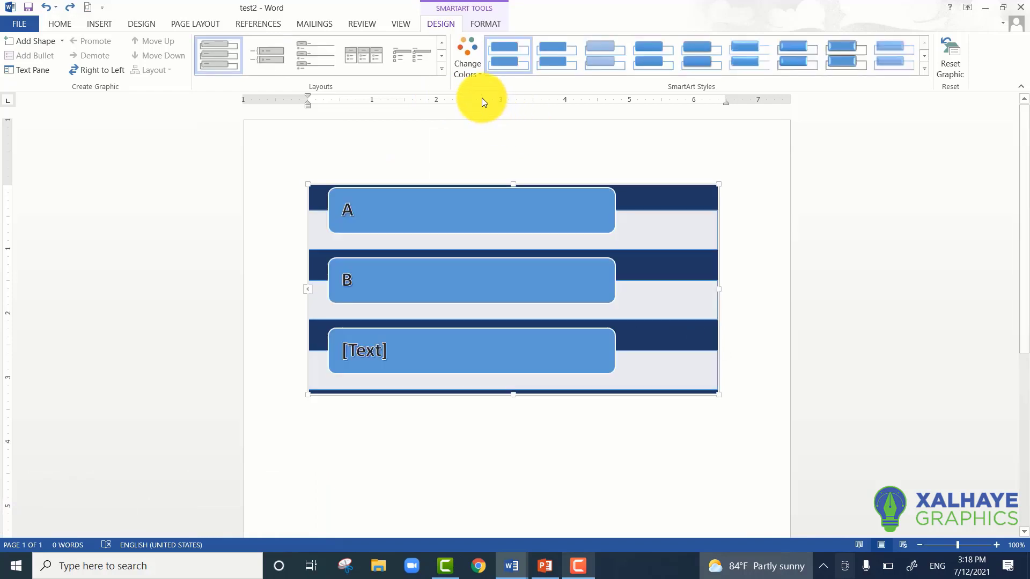
Step: Recolor the SmartArt graphic with the blue-to-green Colorful scheme, and try the third Accent 1 blue scheme instead
{"action": "left_click", "coordinate": [458, 65]}
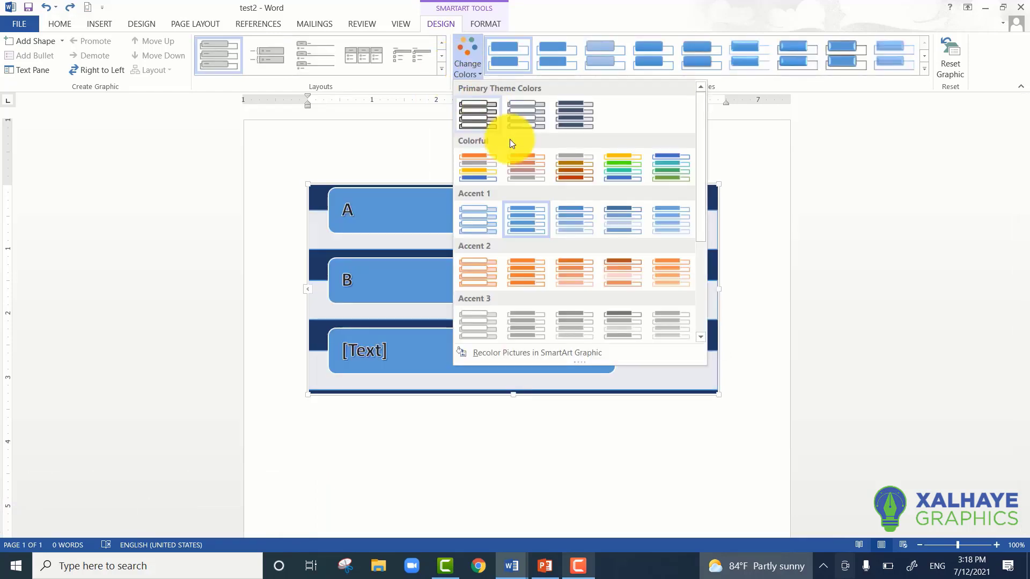
{"action": "left_click", "coordinate": [663, 167]}
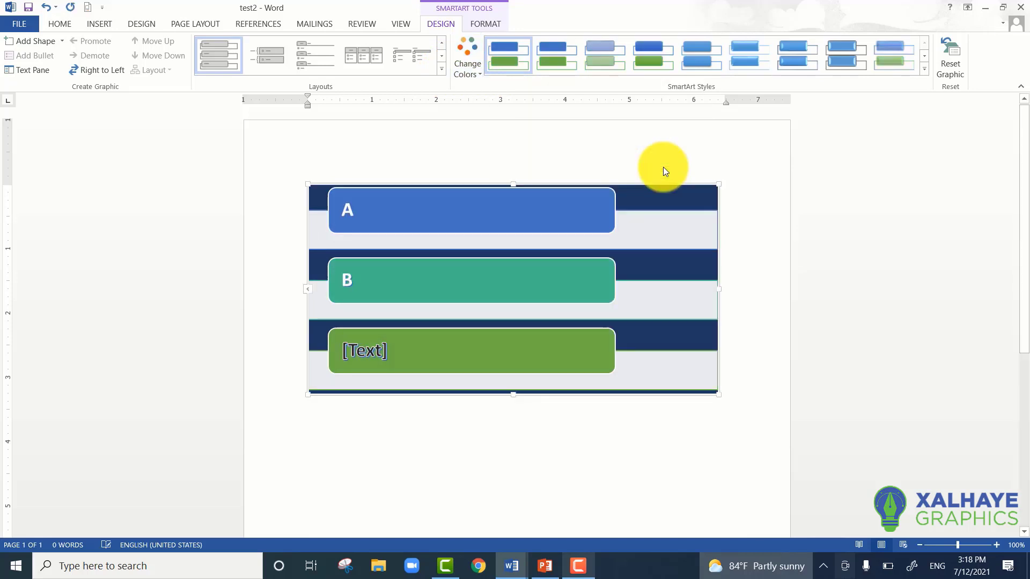
{"action": "left_click", "coordinate": [464, 69]}
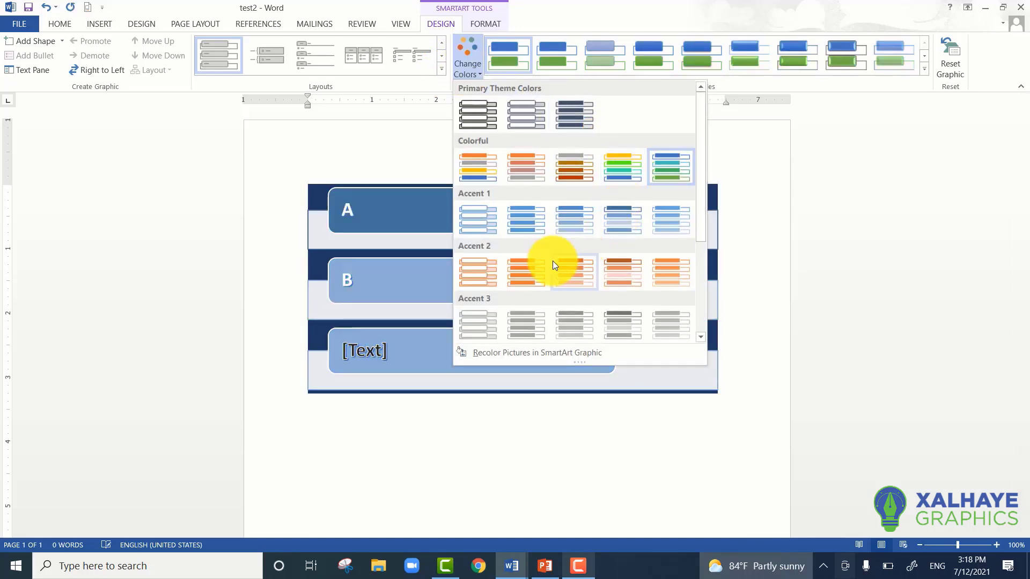
{"action": "left_click", "coordinate": [561, 224]}
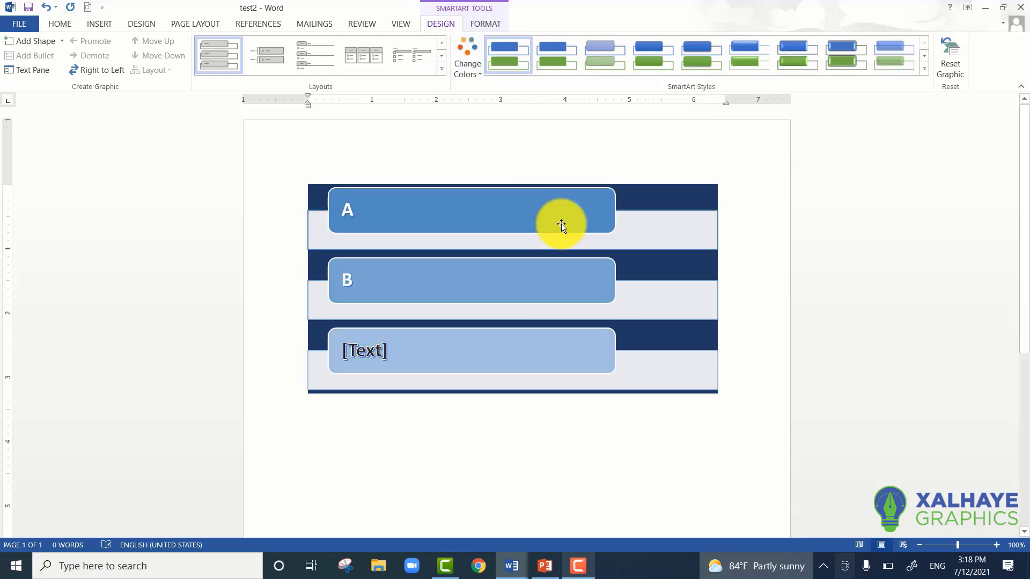
{"action": "left_click", "coordinate": [479, 66]}
{"action": "left_click", "coordinate": [787, 88]}
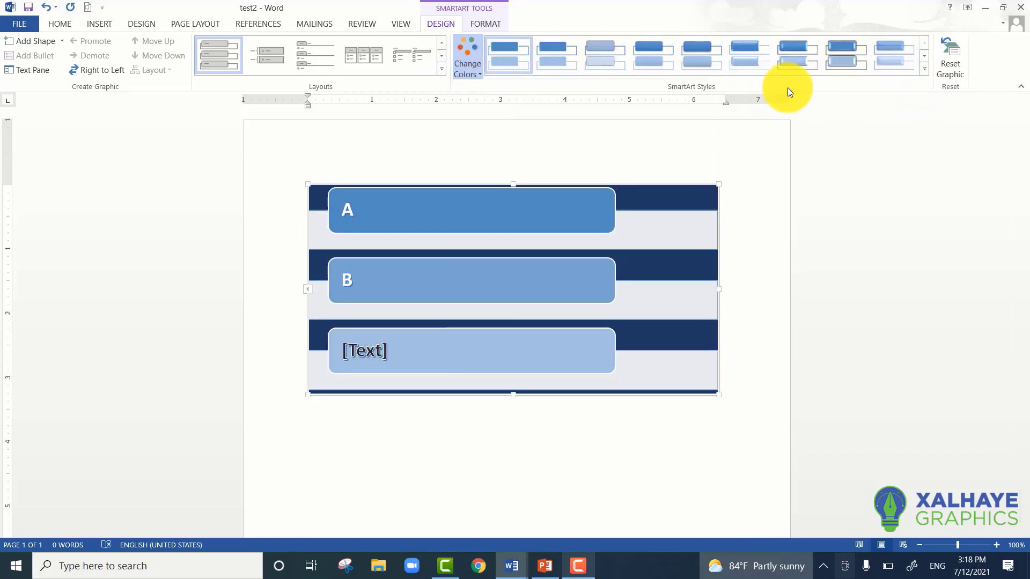
Step: Apply the second-to-last 3-D SmartArt style to the graphic and set its background to No Fill
{"action": "left_click", "coordinate": [923, 71]}
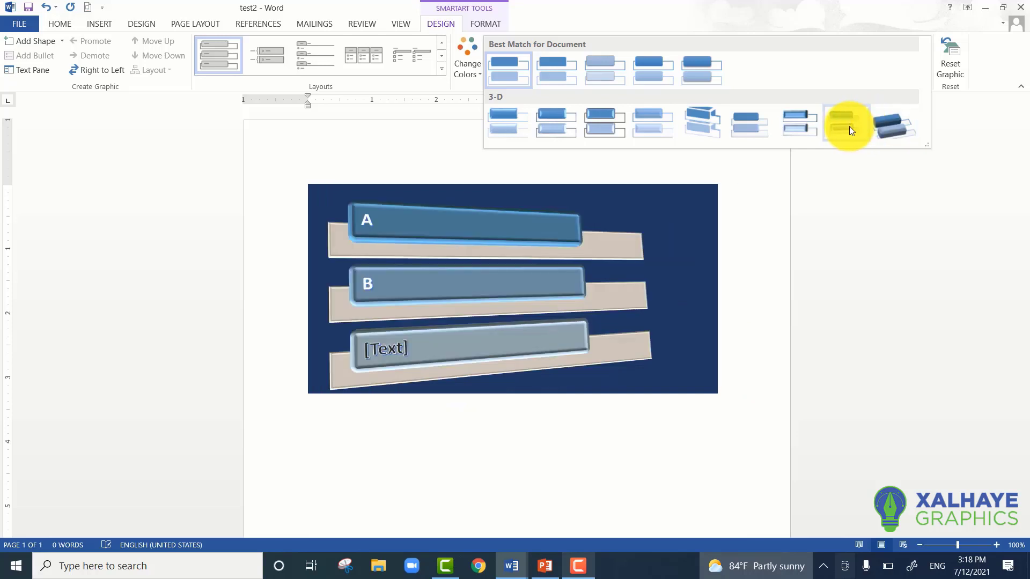
{"action": "left_click", "coordinate": [848, 126]}
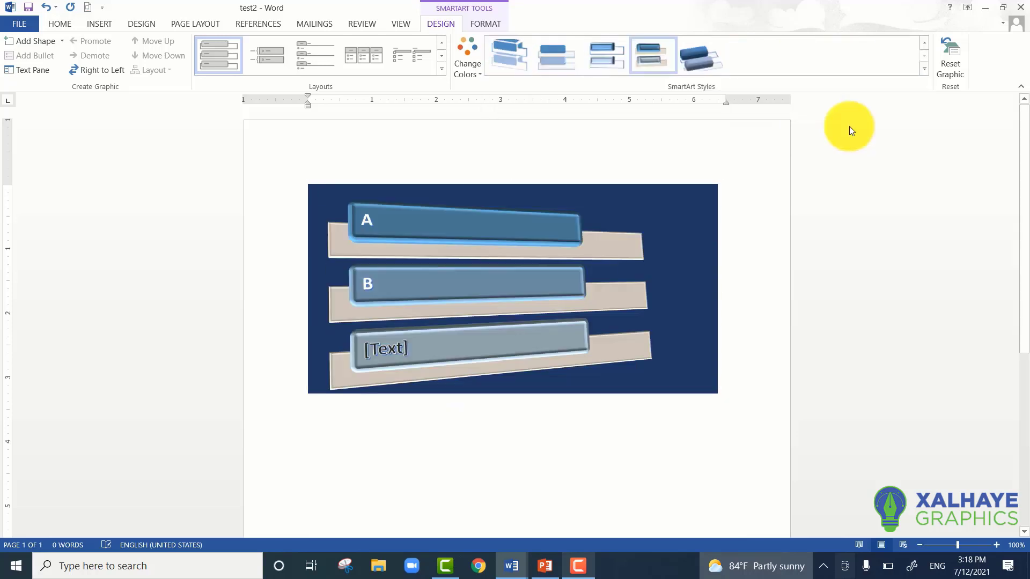
{"action": "left_click", "coordinate": [486, 26]}
{"action": "left_click", "coordinate": [409, 40]}
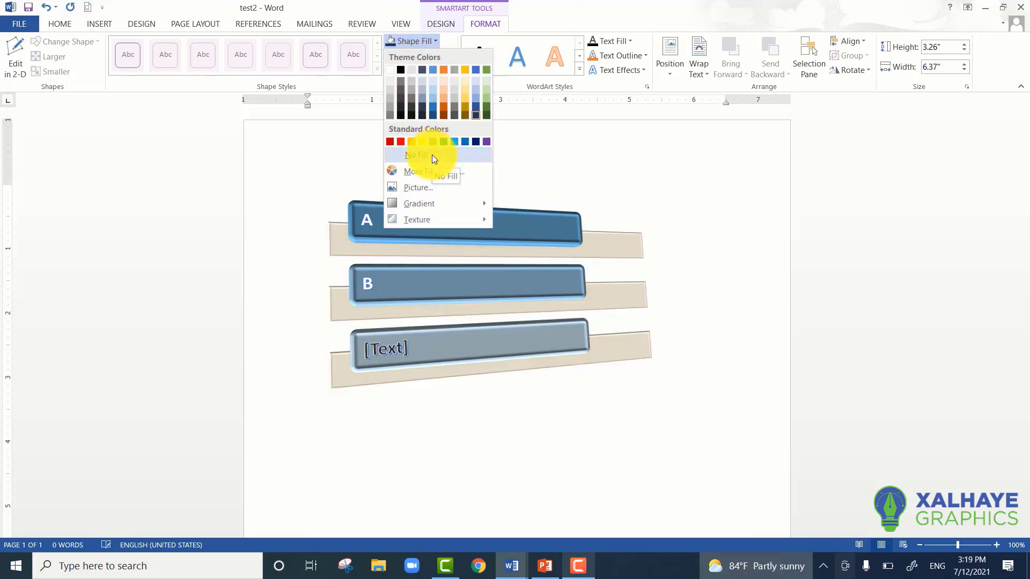
{"action": "left_click", "coordinate": [433, 156]}
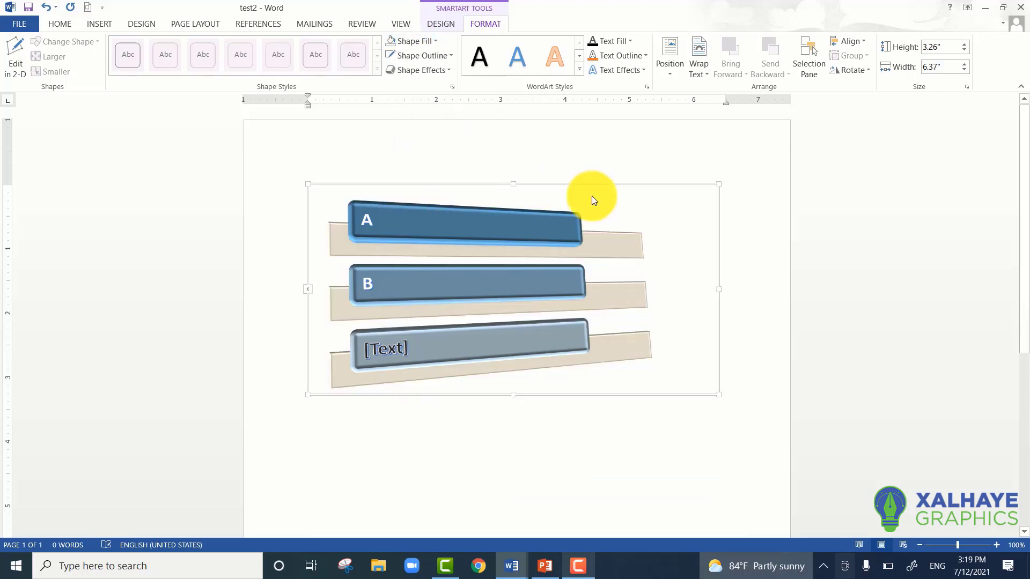
{"action": "left_click", "coordinate": [749, 190]}
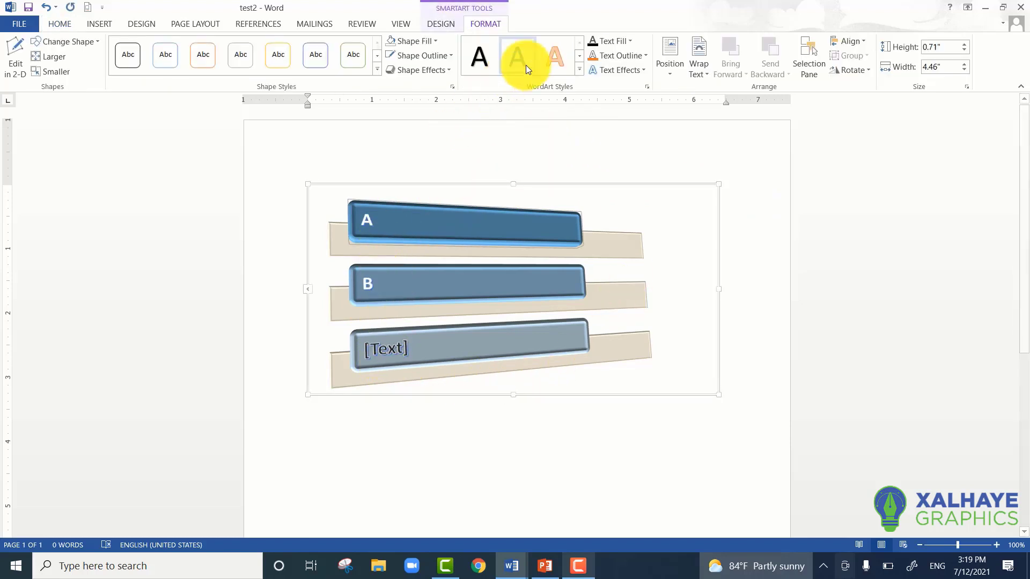
Step: Change the SmartArt graphic's colors to the blue-to-green Colorful scheme
{"action": "left_click", "coordinate": [449, 21]}
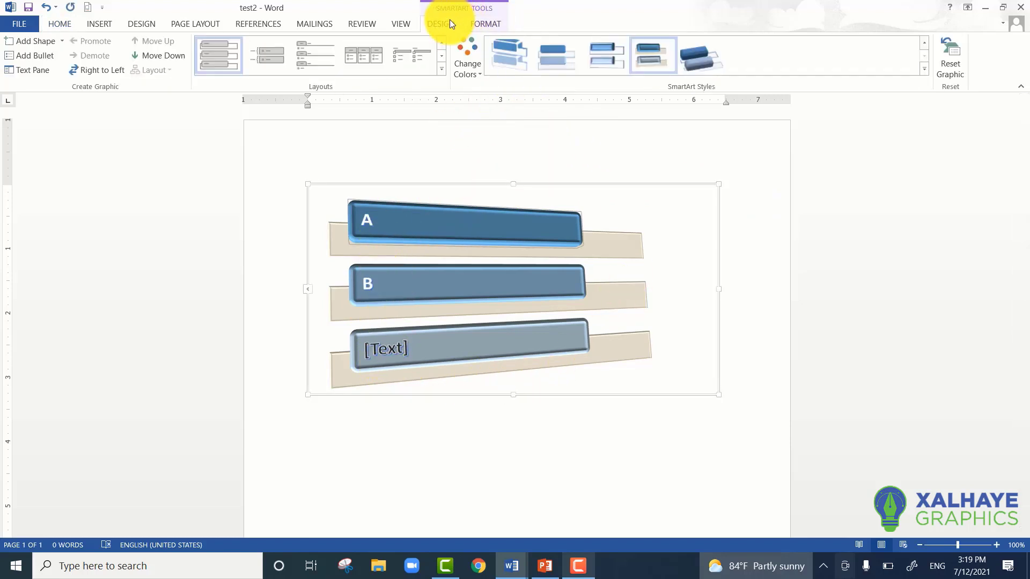
{"action": "left_click", "coordinate": [460, 64]}
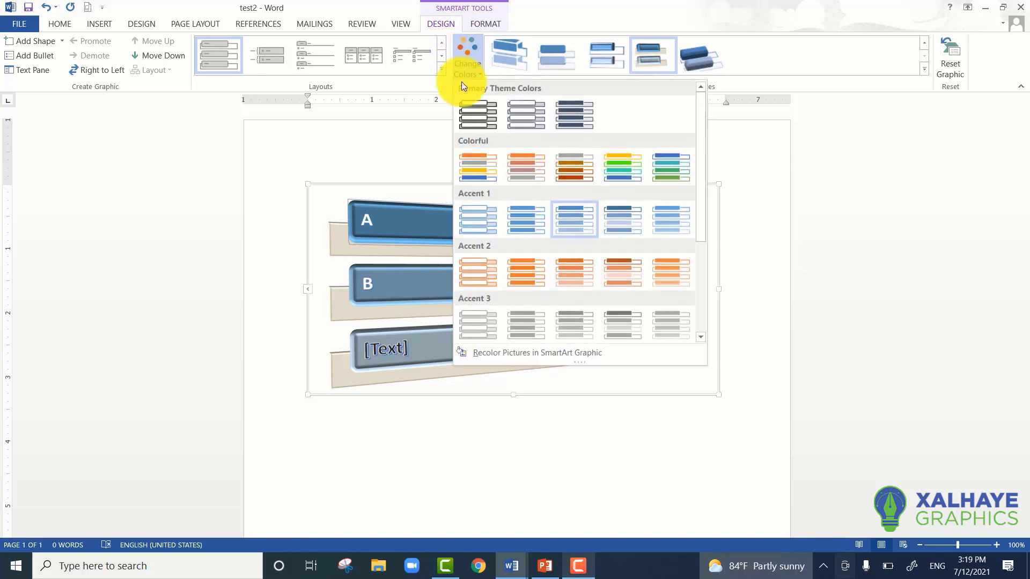
{"action": "left_click", "coordinate": [678, 177]}
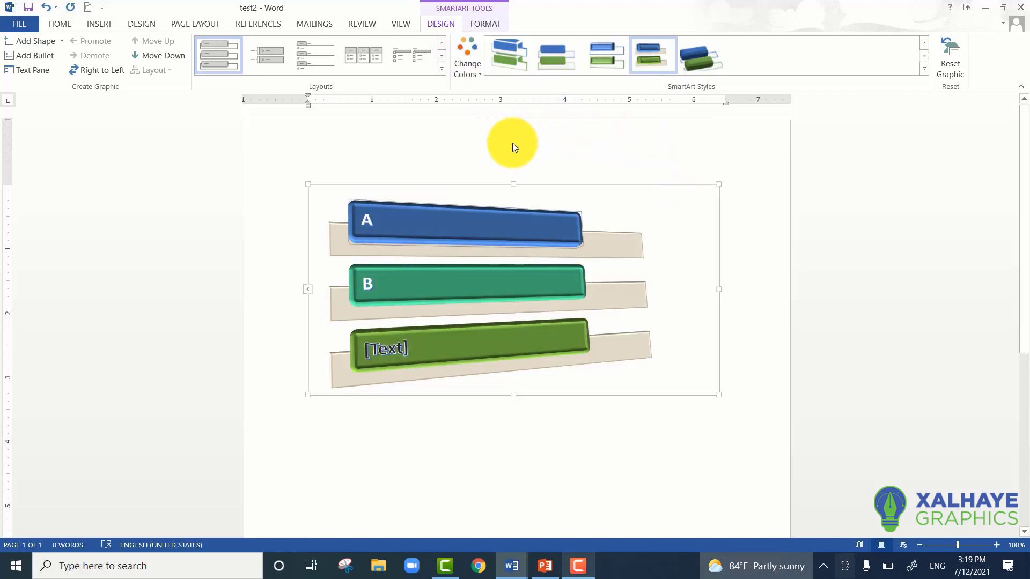
Step: Switch the SmartArt graphic to the list layout with three side-by-side headed boxes and apply the last 3-D style
{"action": "left_click", "coordinate": [445, 70]}
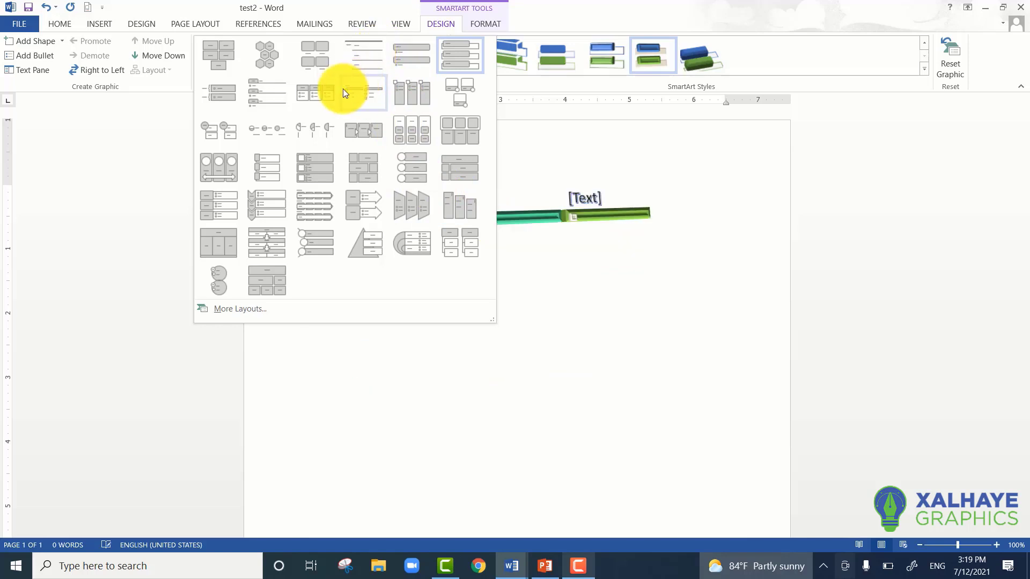
{"action": "left_click", "coordinate": [323, 98]}
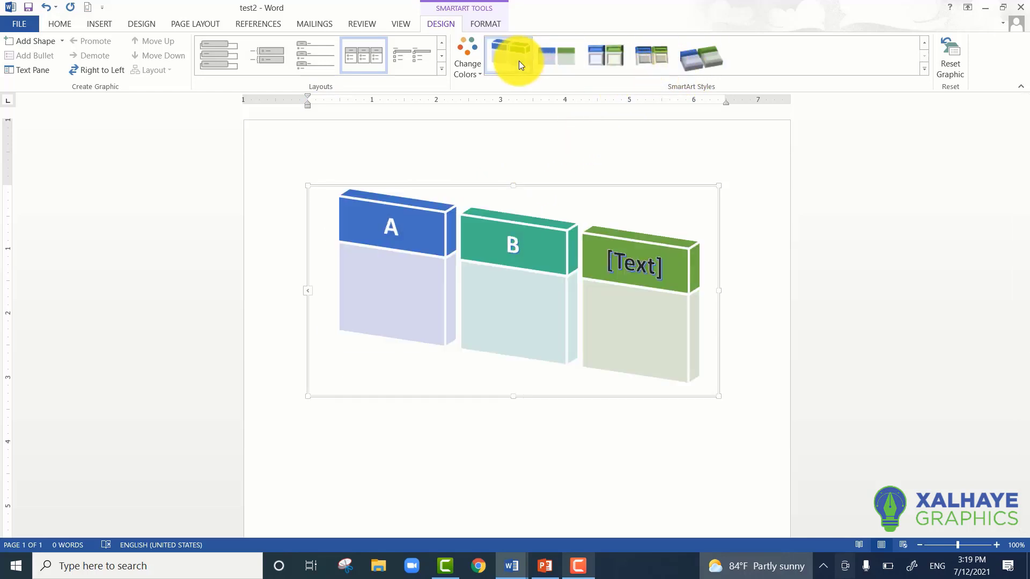
{"action": "left_click", "coordinate": [706, 62]}
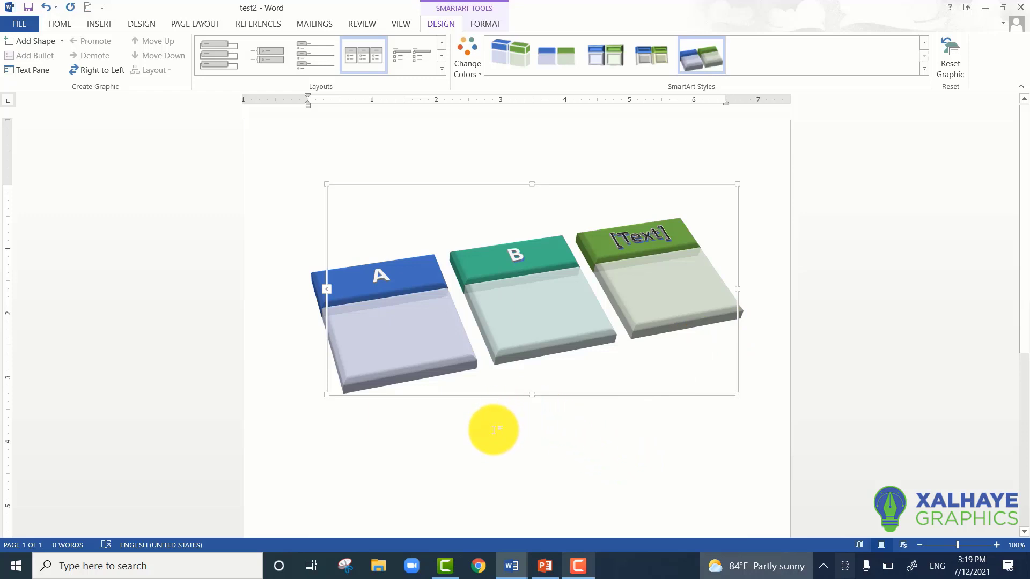
Step: Insert a WordArt text box in the bold blue style with a hard shadow
{"action": "left_click", "coordinate": [69, 24]}
{"action": "left_click", "coordinate": [98, 24]}
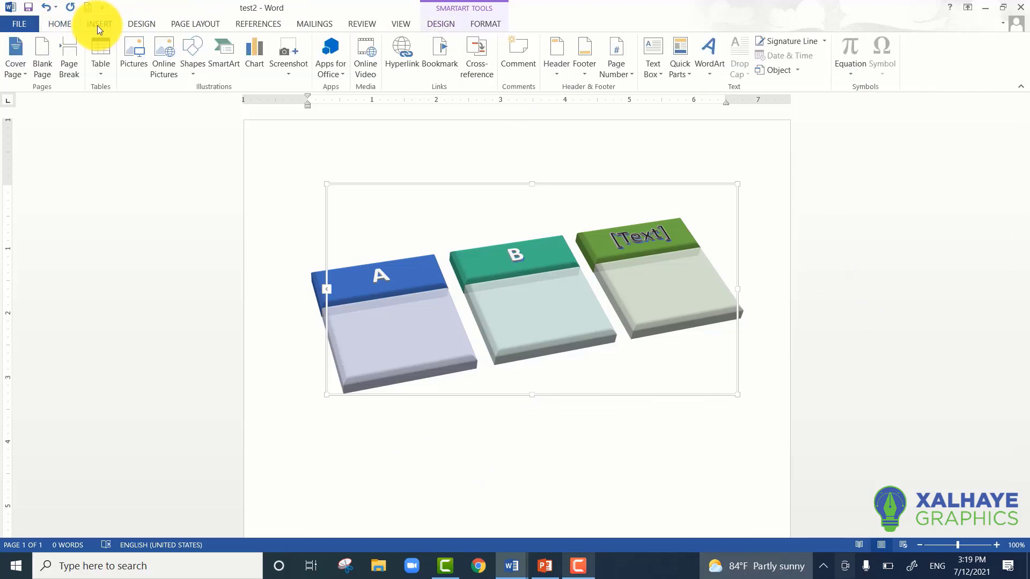
{"action": "left_click", "coordinate": [713, 72]}
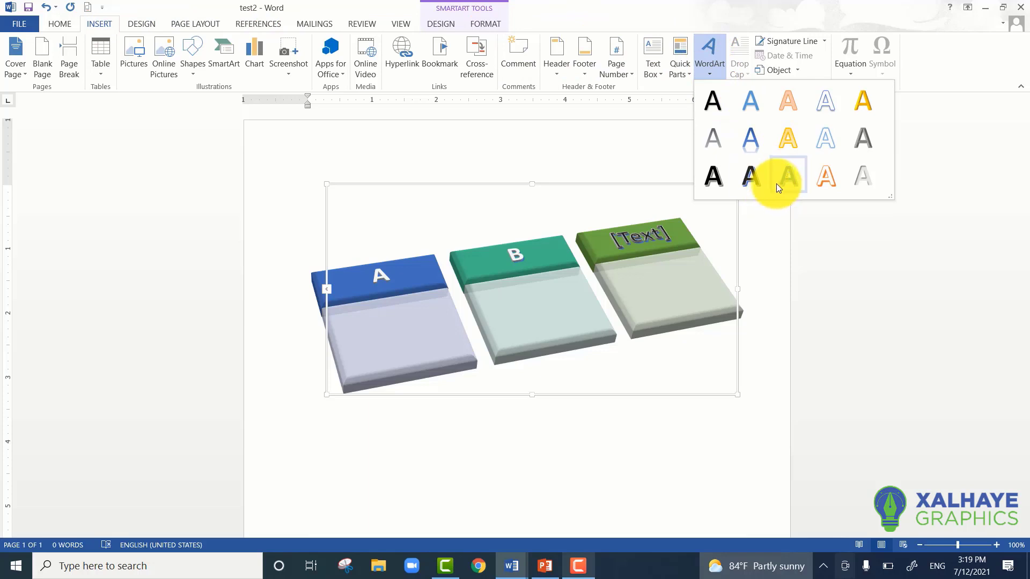
{"action": "left_click", "coordinate": [775, 184]}
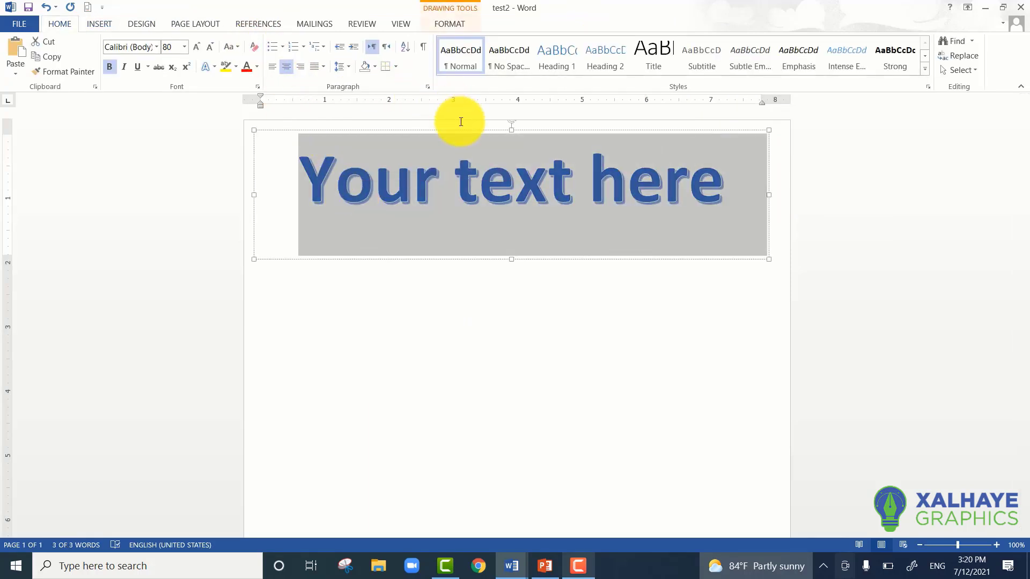
Step: Move the WordArt box about 2 inches down the page and replace its placeholder text with "skillOn"
{"action": "left_click_drag", "start_coordinate": [462, 131], "coordinate": [471, 259]}
{"action": "double_click", "coordinate": [445, 322]}
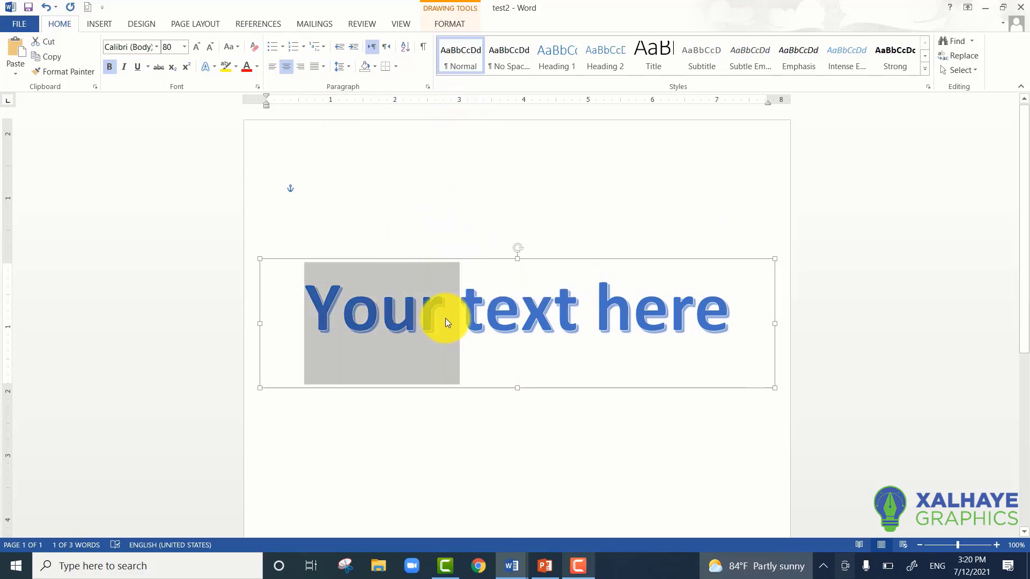
{"action": "triple_click", "coordinate": [445, 318]}
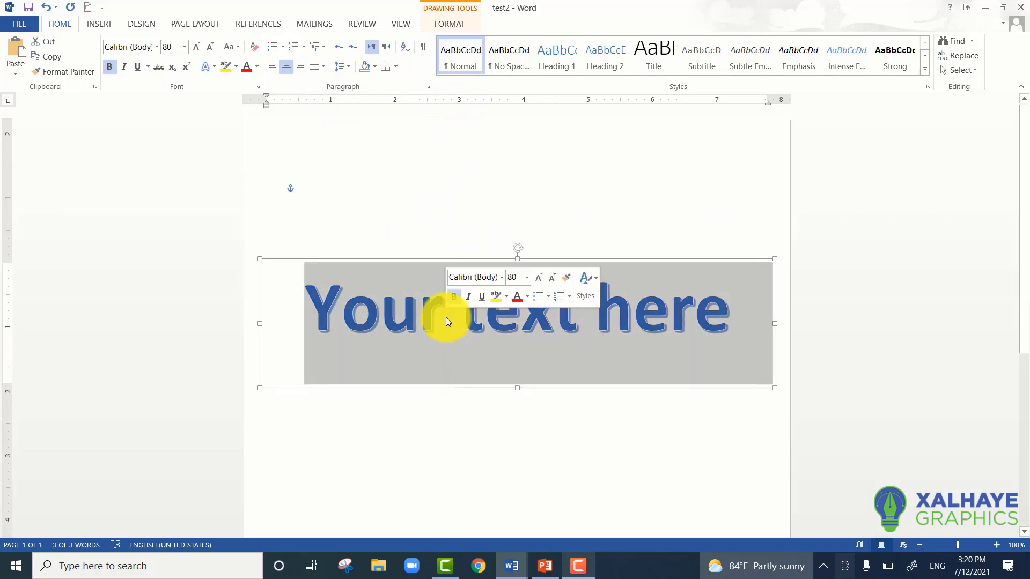
{"action": "type", "text": "skill"}
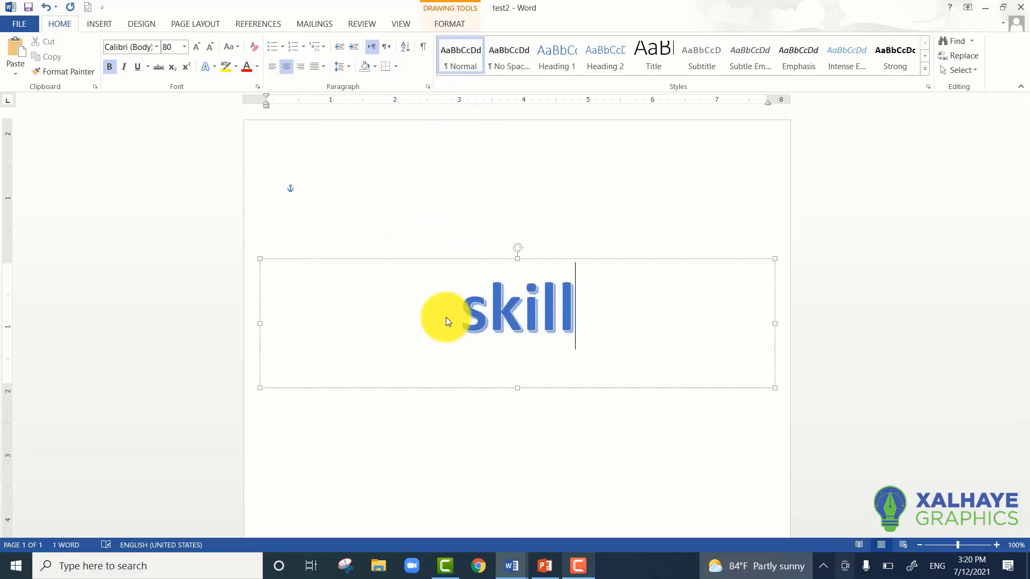
{"action": "type", "text": "on"}
{"action": "key", "text": "BackSpace"}
{"action": "key", "text": "BackSpace"}
{"action": "type", "text": "ON"}
{"action": "key", "text": "BackSpace"}
{"action": "type", "text": "m"}
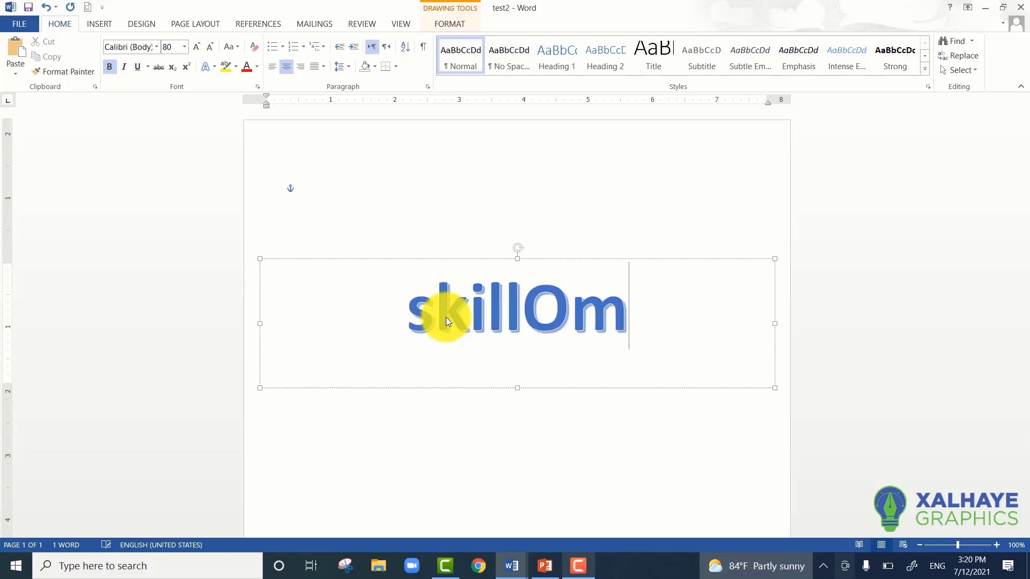
{"action": "key", "text": "BackSpace"}
{"action": "type", "text": "n"}
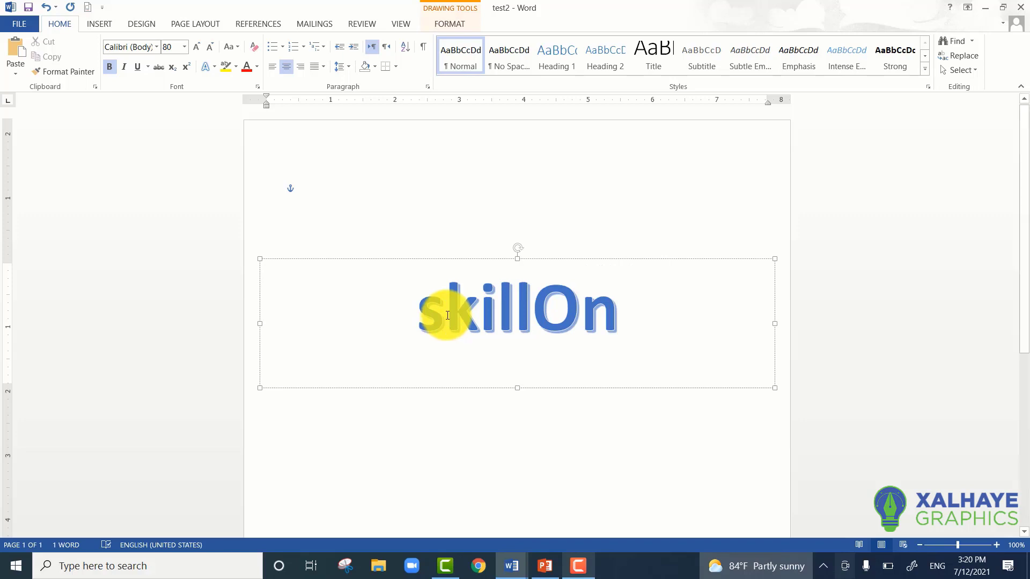
Step: Restyle the "skillOn" text with the blue gradient WordArt style that has a reflection
{"action": "double_click", "coordinate": [495, 292]}
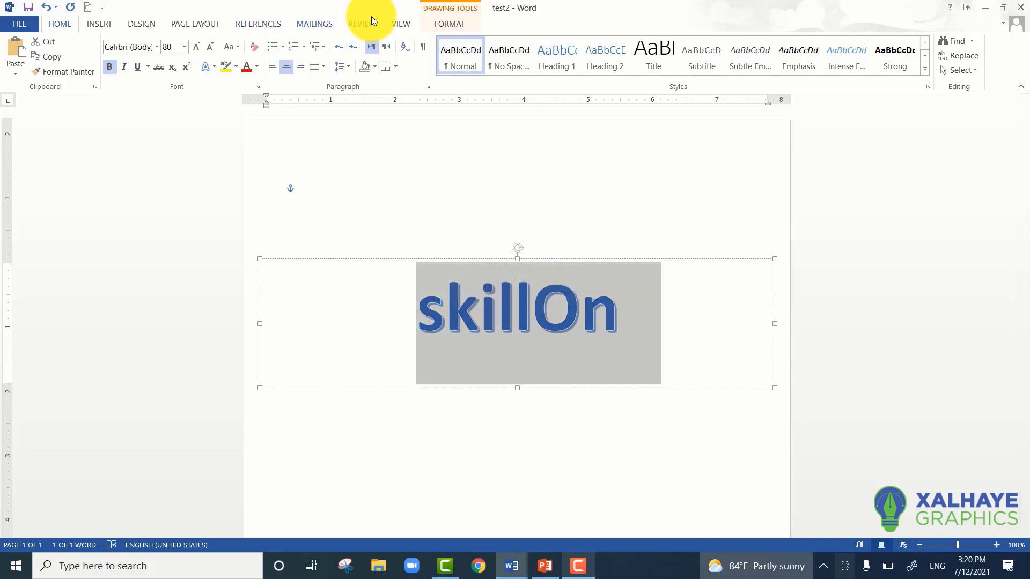
{"action": "left_click", "coordinate": [453, 24]}
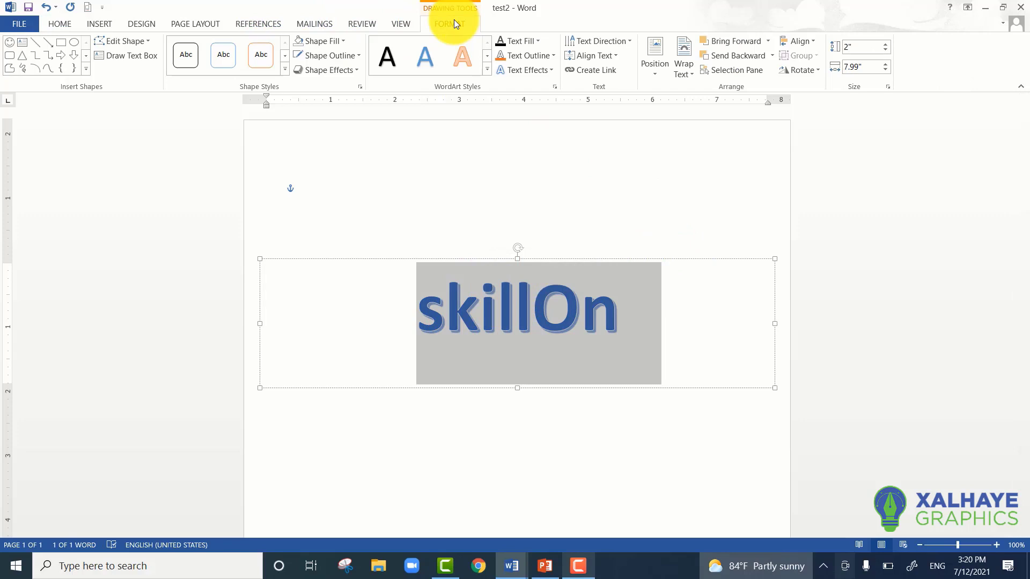
{"action": "left_click", "coordinate": [488, 70]}
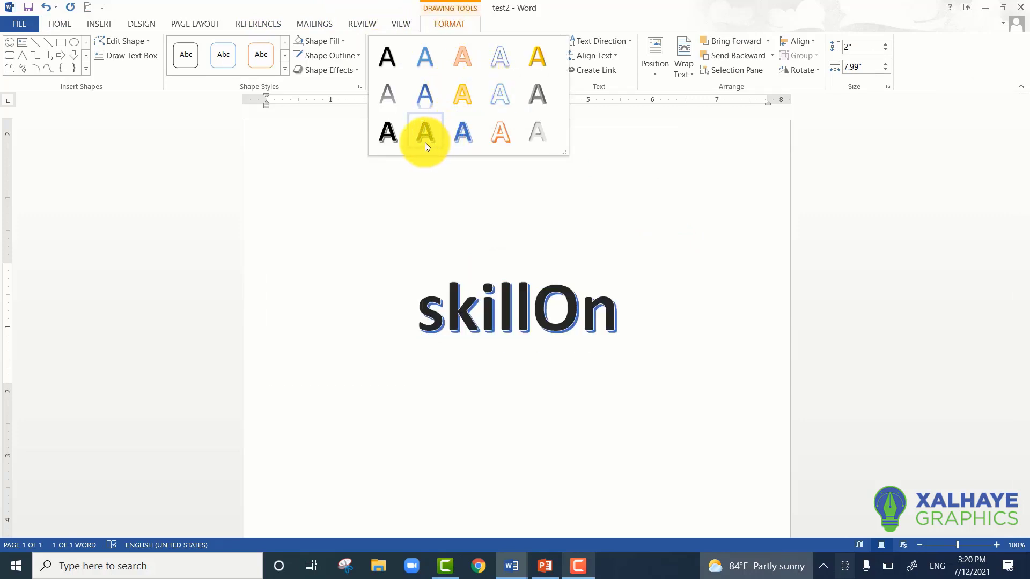
{"action": "left_click", "coordinate": [432, 108]}
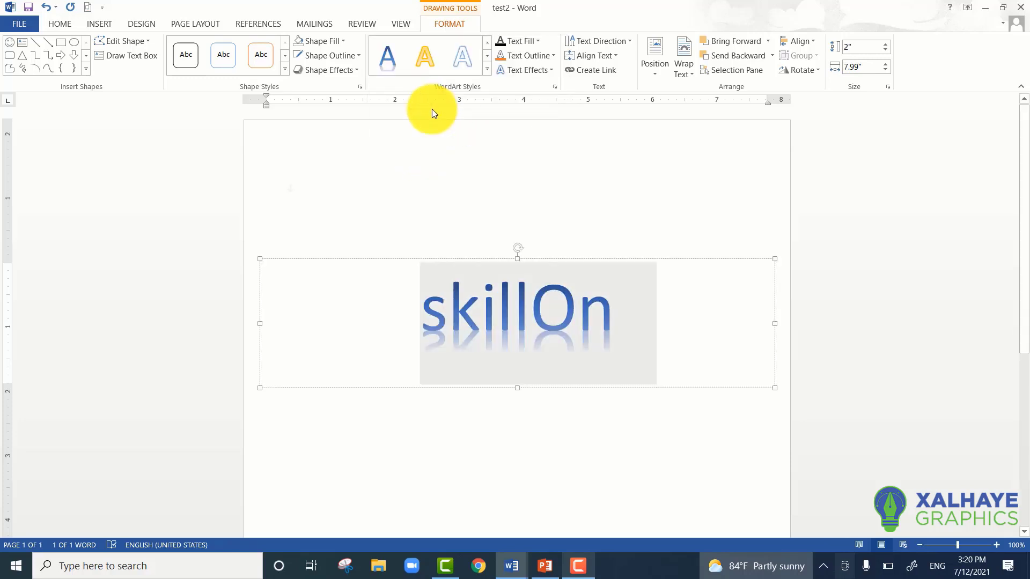
Step: Give the WordArt text a standard purple fill and an orange theme-colored outline
{"action": "left_click", "coordinate": [532, 46]}
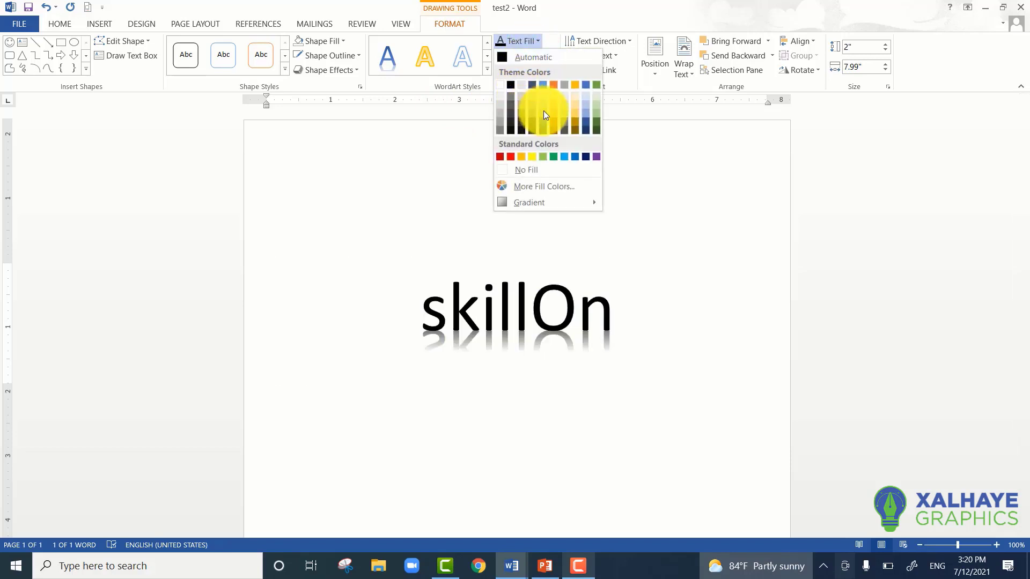
{"action": "left_click", "coordinate": [592, 157]}
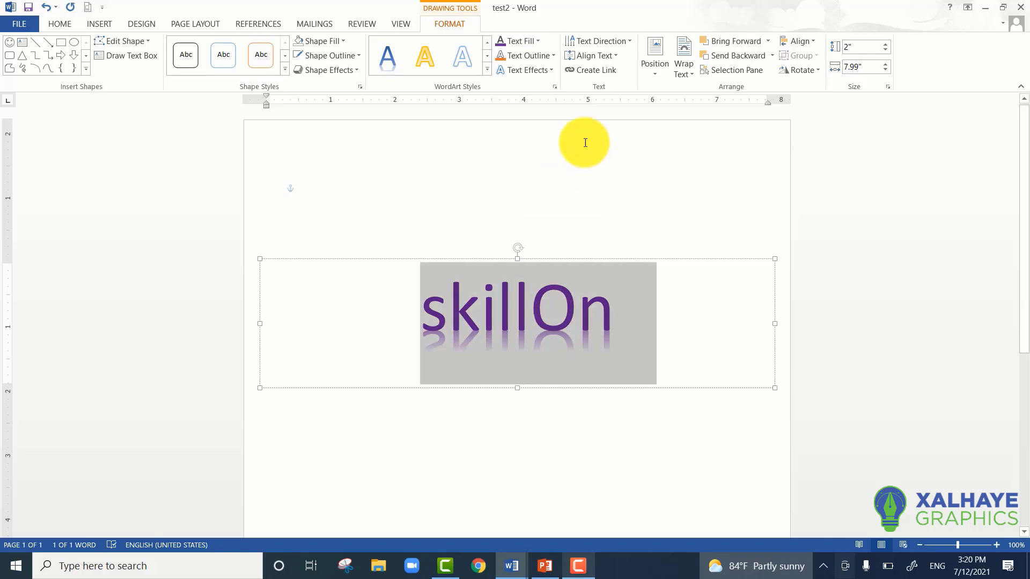
{"action": "left_click", "coordinate": [548, 59]}
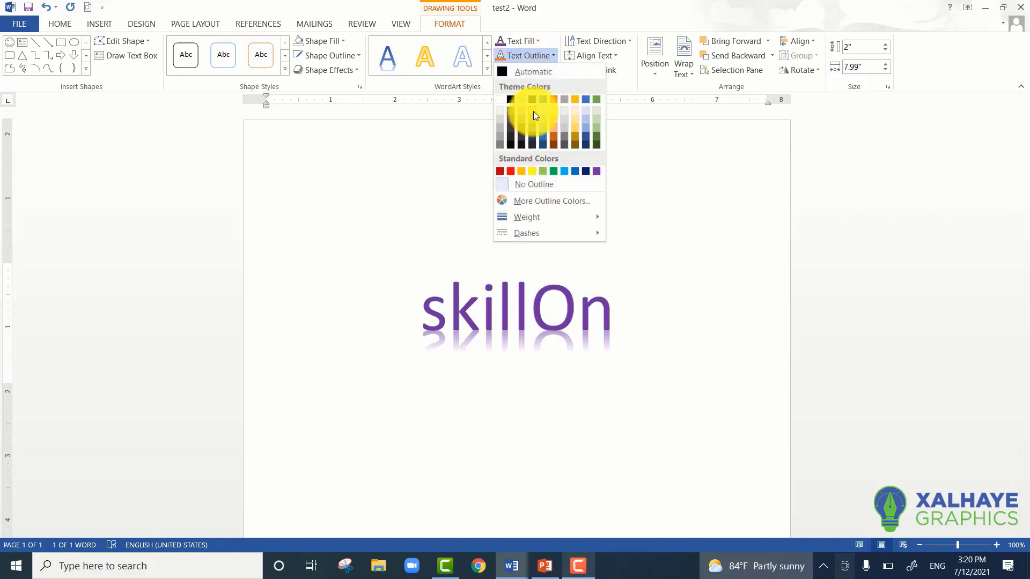
{"action": "left_click", "coordinate": [553, 99]}
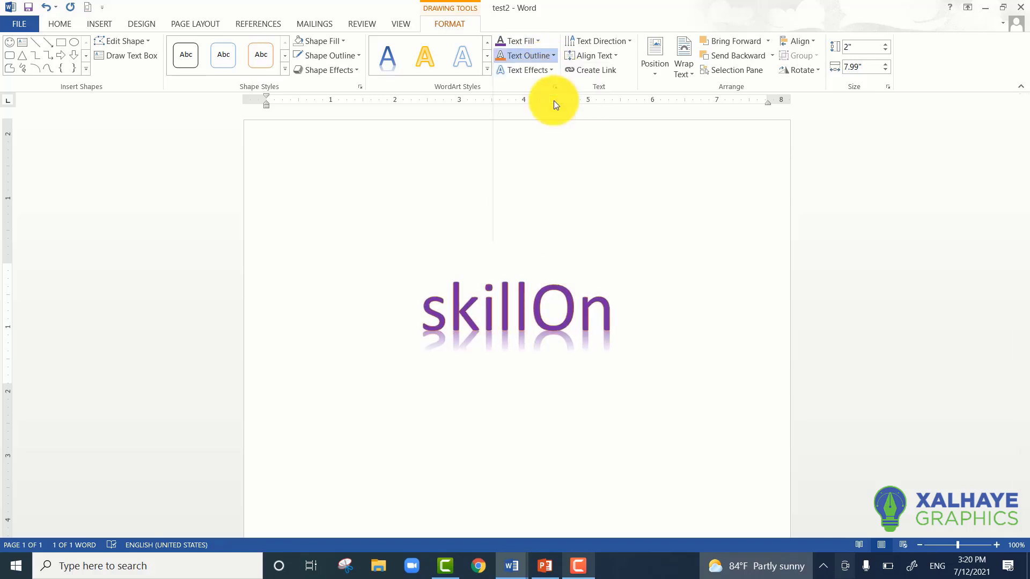
Step: Apply the second bevel preset of the first row to the WordArt text and deselect the box
{"action": "left_click", "coordinate": [535, 69]}
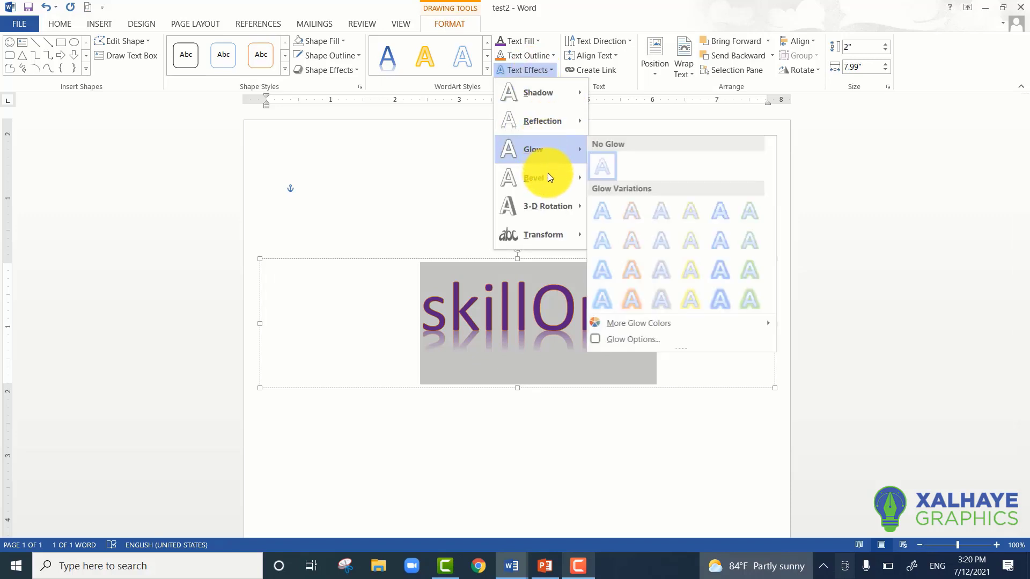
{"action": "mouse_move", "coordinate": [548, 175]}
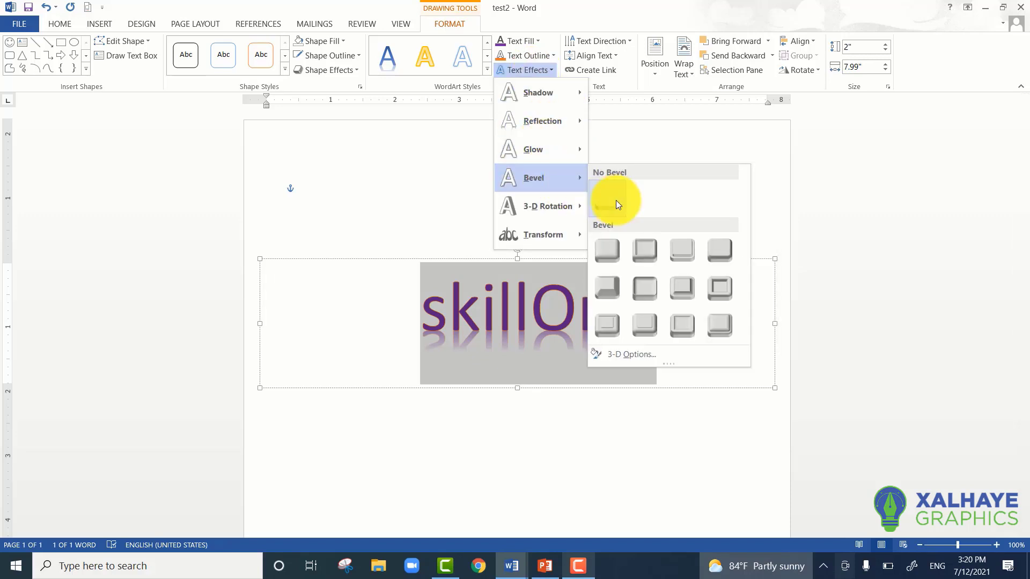
{"action": "left_click", "coordinate": [652, 253]}
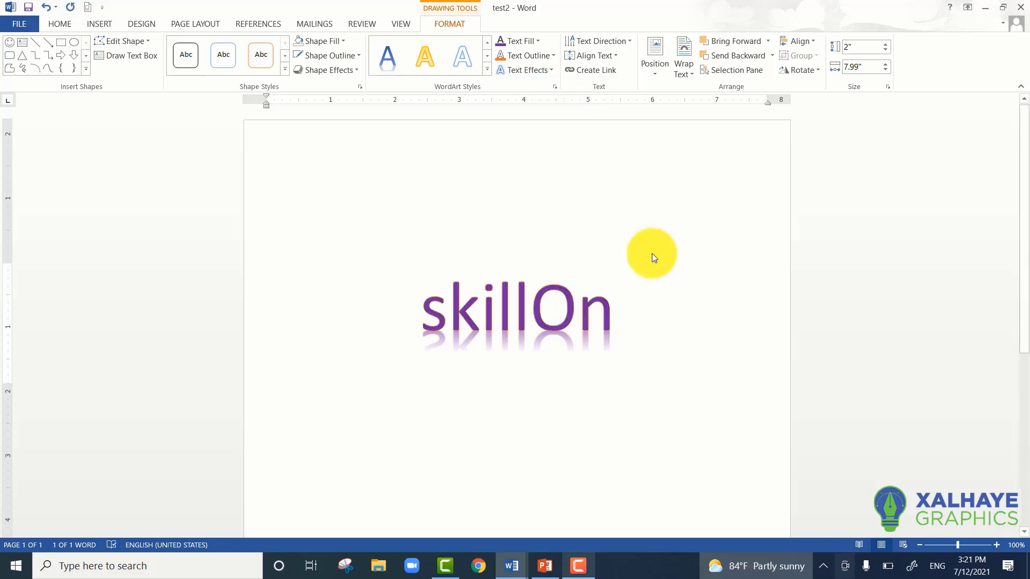
{"action": "left_click", "coordinate": [781, 203]}
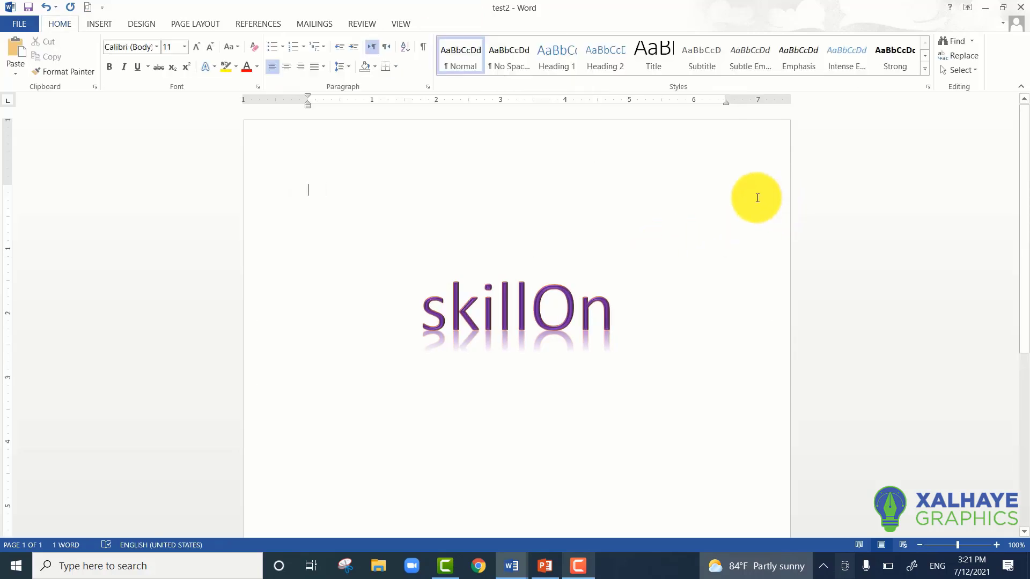